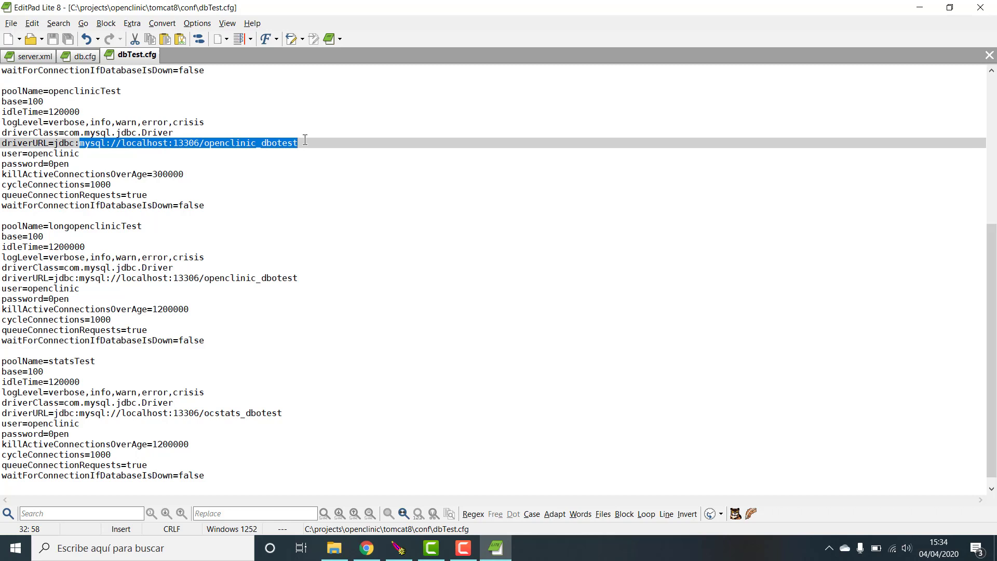
- Confirm the openclinicTest, longopenclinicTest, longadminTest and adminTest URLs in dbTest.cfg use _dbotest databases
{"action": "left_click", "coordinate": [204, 142]}
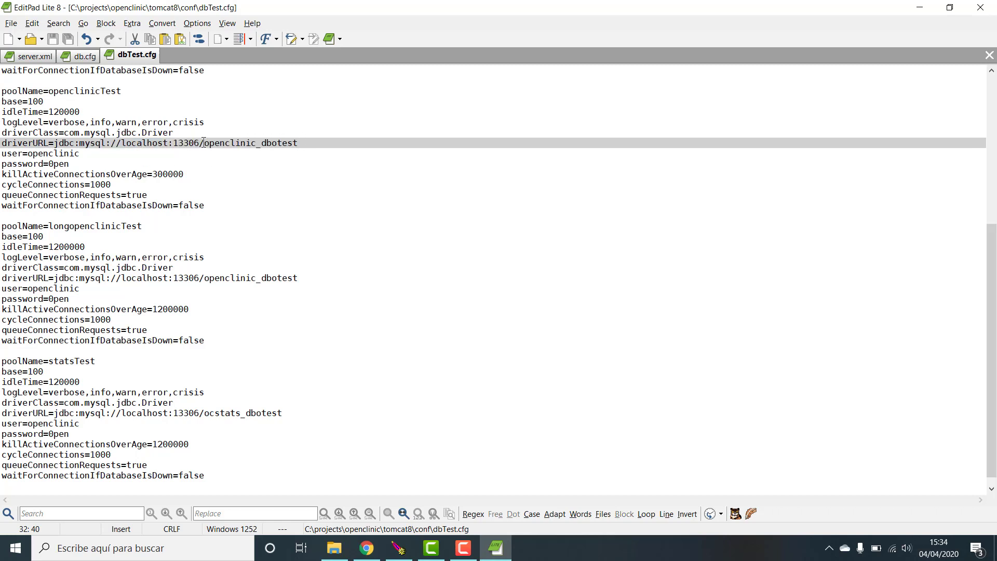
{"action": "left_click_drag", "start_coordinate": [204, 142], "coordinate": [303, 141]}
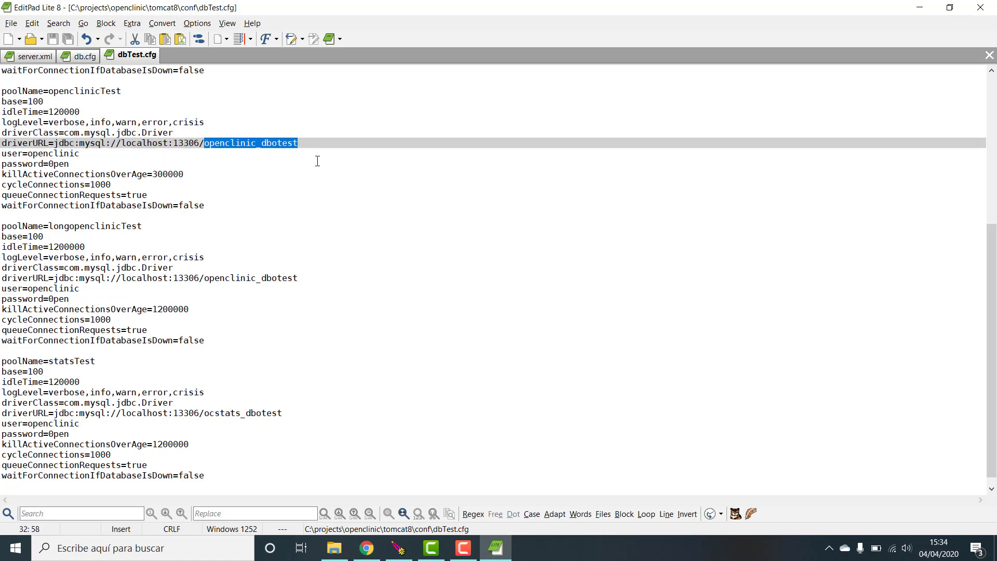
{"action": "left_click_drag", "start_coordinate": [204, 279], "coordinate": [299, 278]}
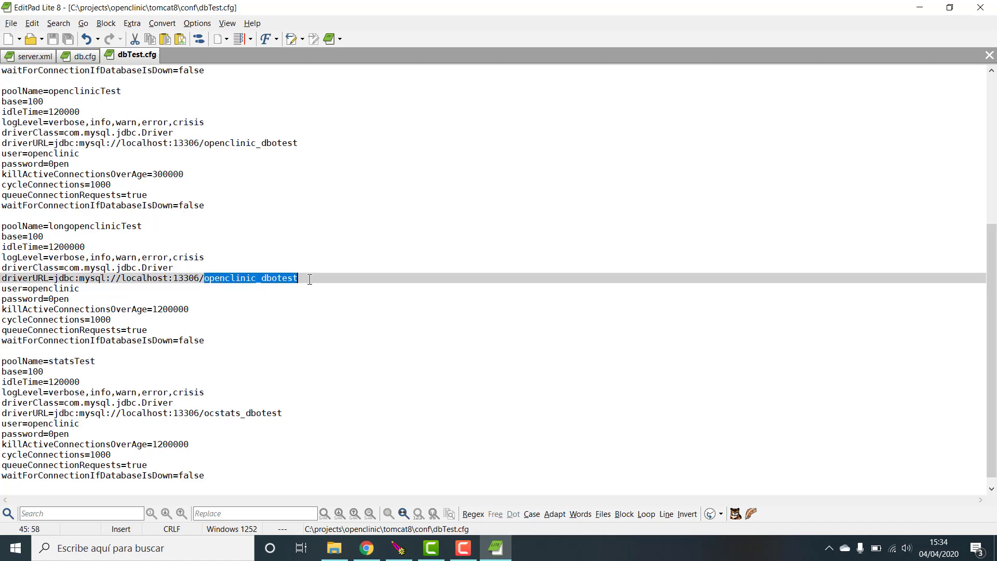
{"action": "left_click_drag", "start_coordinate": [54, 226], "coordinate": [60, 226]}
{"action": "left_click_drag", "start_coordinate": [204, 281], "coordinate": [308, 276]}
{"action": "left_click_drag", "start_coordinate": [205, 414], "coordinate": [293, 414]}
{"action": "scroll", "coordinate": [362, 283], "scroll_direction": "up", "scroll_amount": 8}
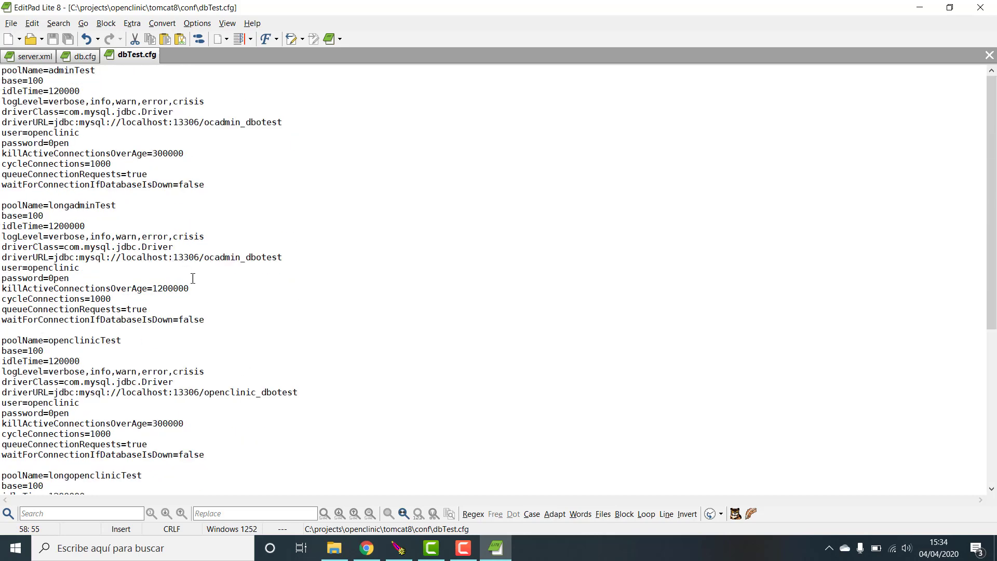
{"action": "left_click_drag", "start_coordinate": [200, 258], "coordinate": [283, 245]}
{"action": "left_click", "coordinate": [245, 120]}
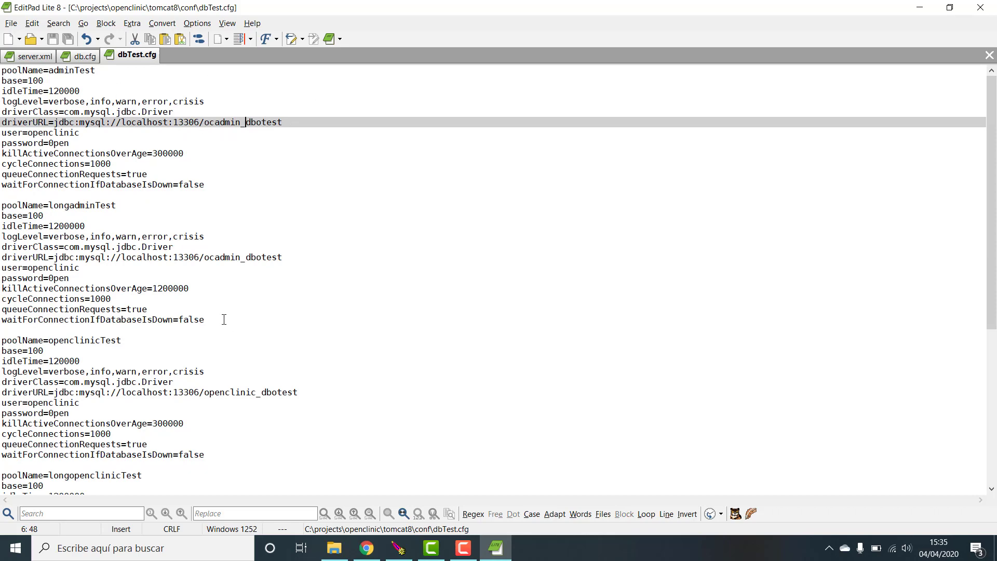
- Compare against db.cfg and server.xml, then close EditPad Lite
{"action": "left_click", "coordinate": [63, 56]}
{"action": "left_click", "coordinate": [52, 53]}
{"action": "left_click", "coordinate": [80, 55]}
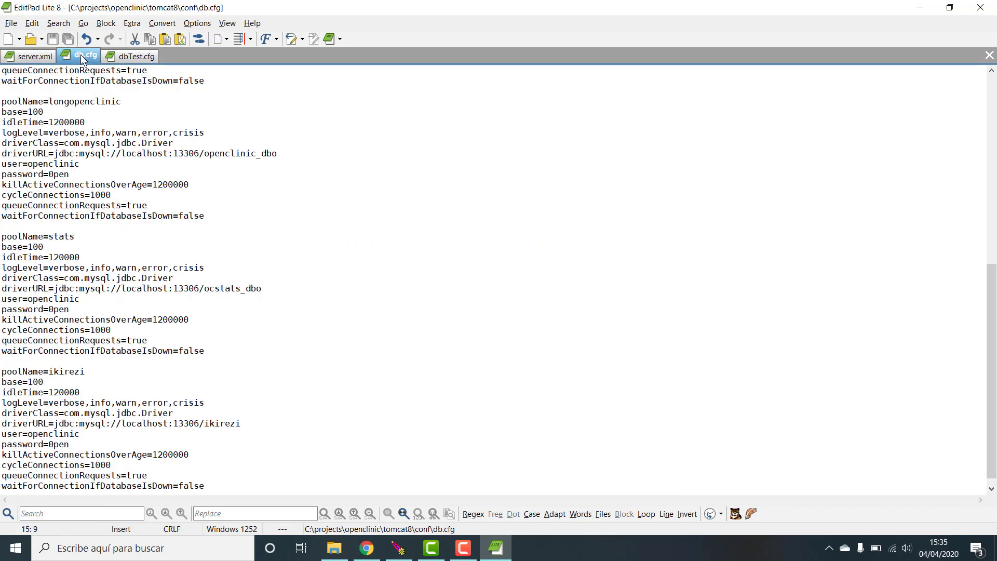
{"action": "left_click", "coordinate": [35, 61]}
{"action": "left_click", "coordinate": [133, 62]}
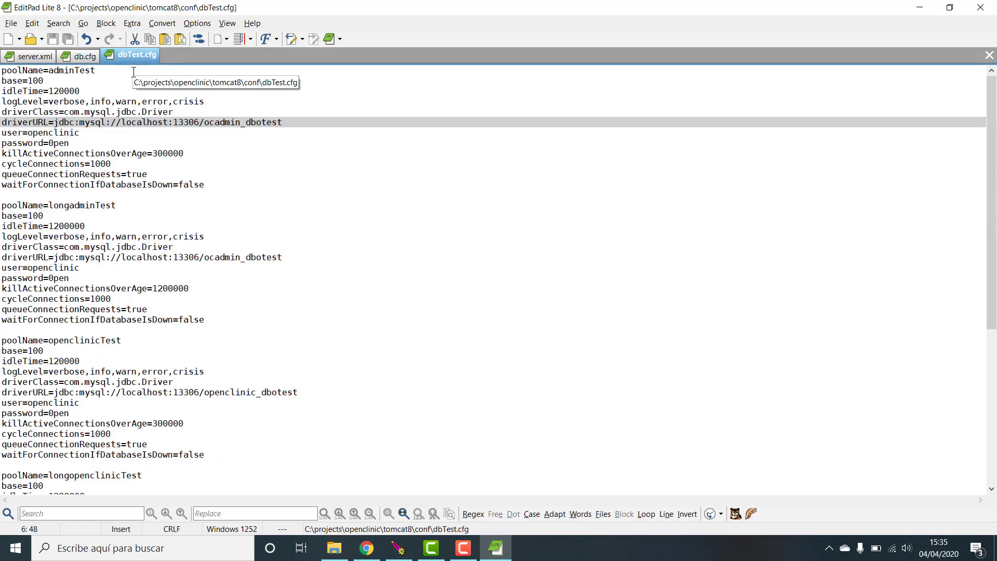
{"action": "left_click", "coordinate": [986, 8]}
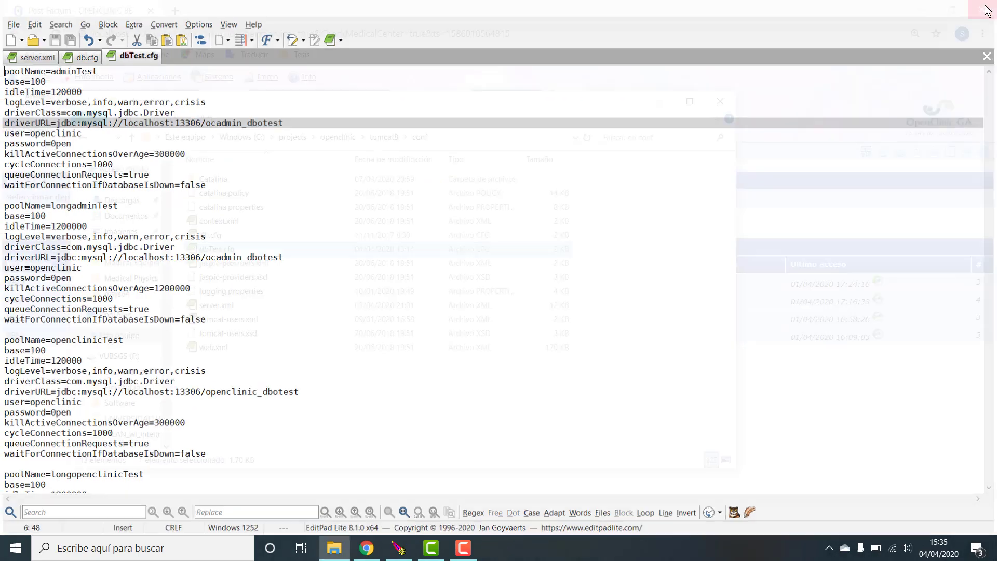
- Close the conf folder and start MySQL Administrator connected to the local server
{"action": "left_click", "coordinate": [721, 103]}
{"action": "left_click", "coordinate": [123, 552]}
{"action": "type", "text": "my"}
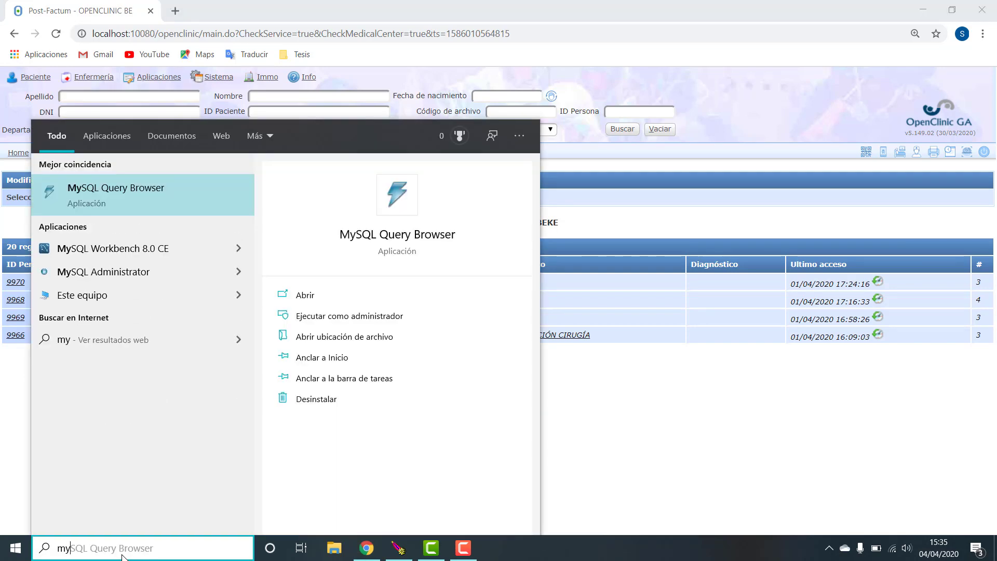
{"action": "left_click", "coordinate": [79, 271]}
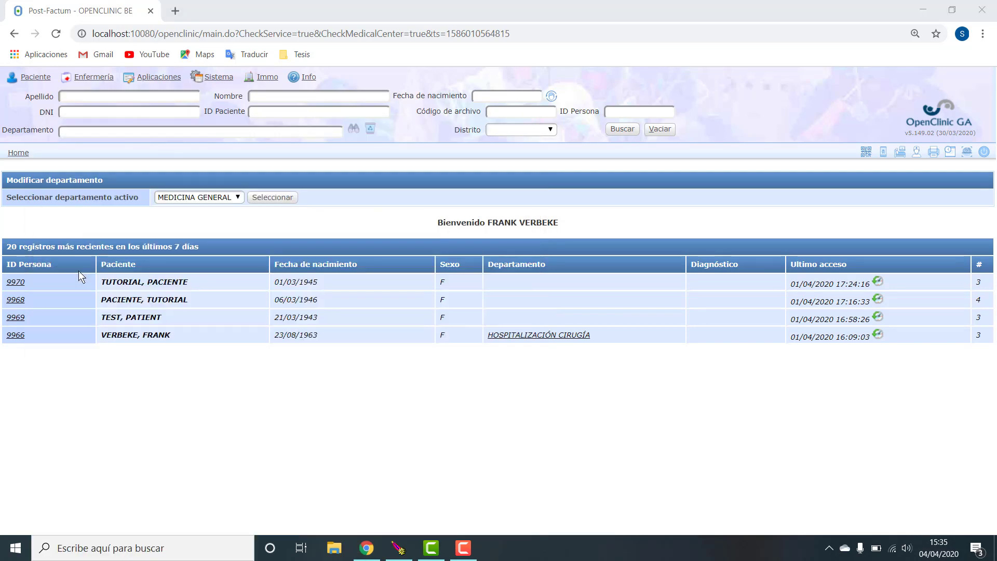
{"action": "key", "text": "Return"}
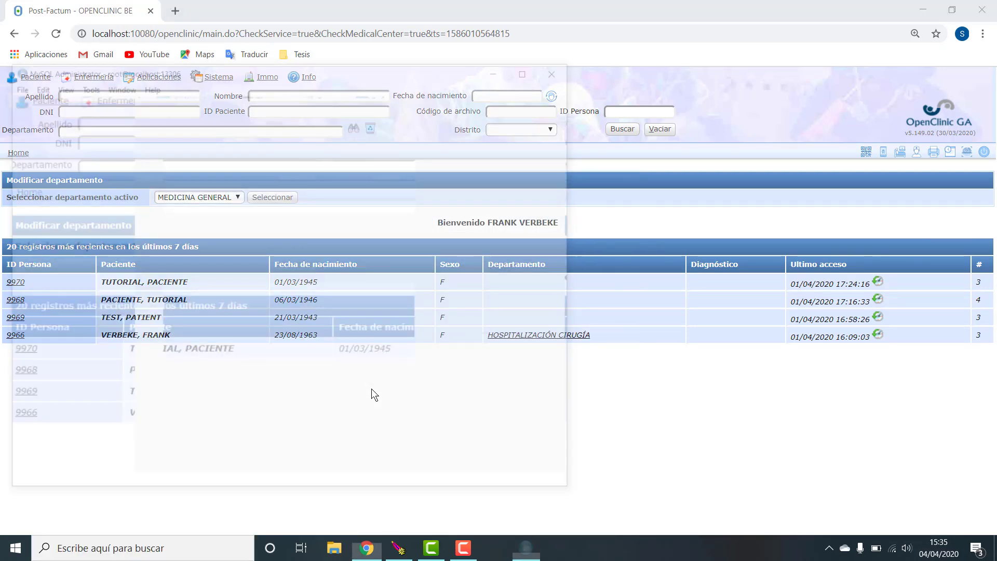
- Create backup project 'admin' containing ocadmin_dbo and save it as admin 20200404 1535.sql
{"action": "left_click", "coordinate": [45, 232]}
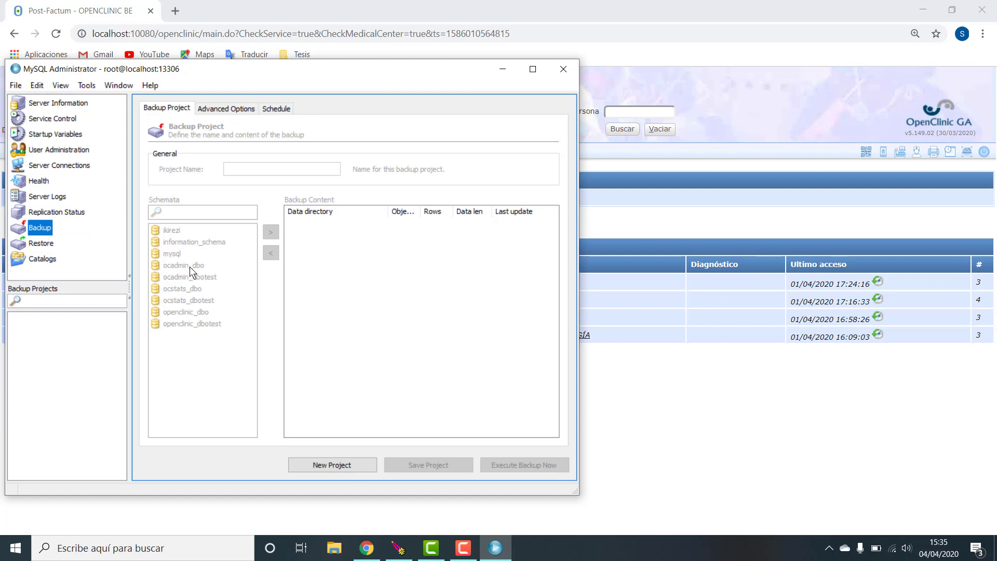
{"action": "left_click", "coordinate": [353, 462]}
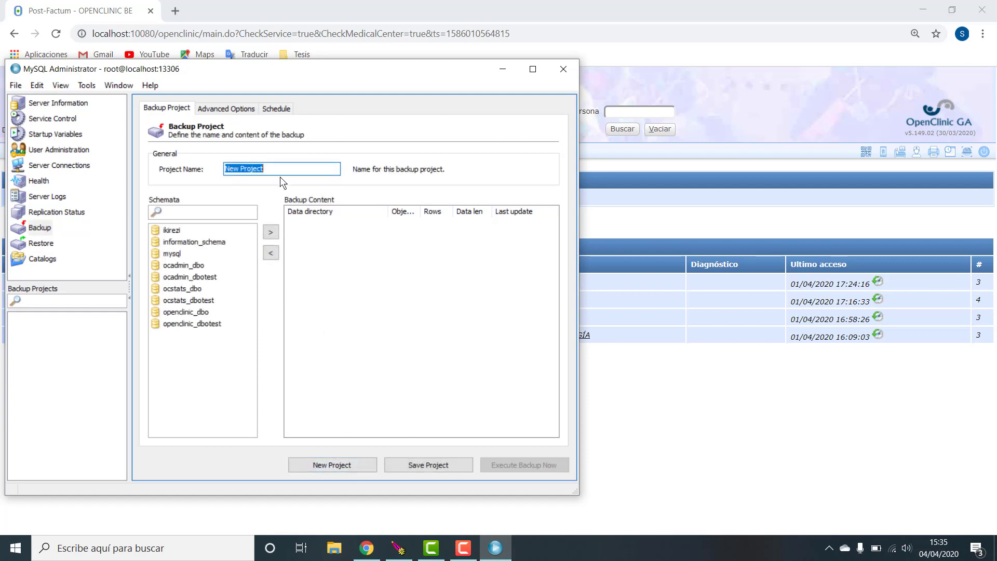
{"action": "type", "text": "admin"}
{"action": "left_click", "coordinate": [188, 266]}
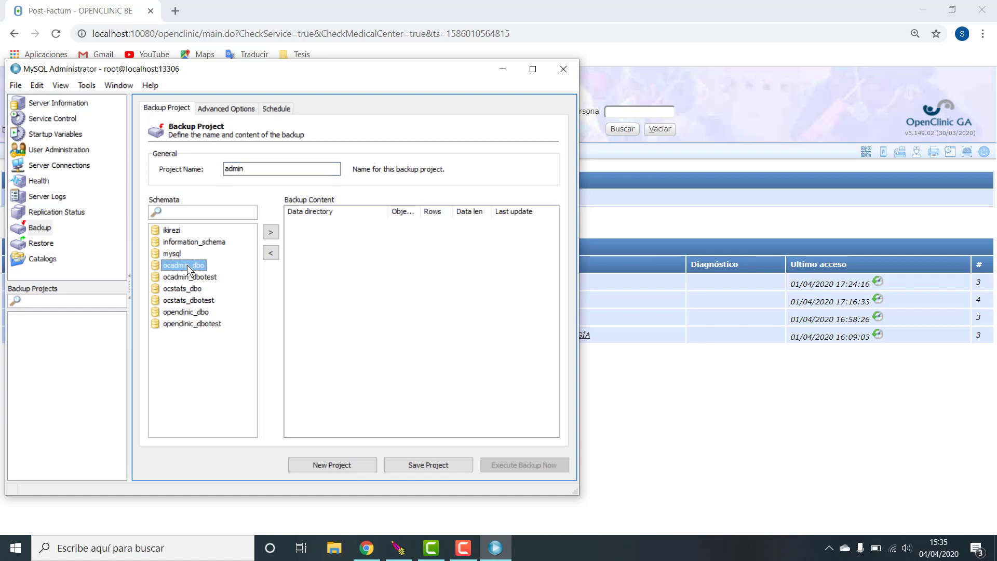
{"action": "left_click", "coordinate": [271, 232]}
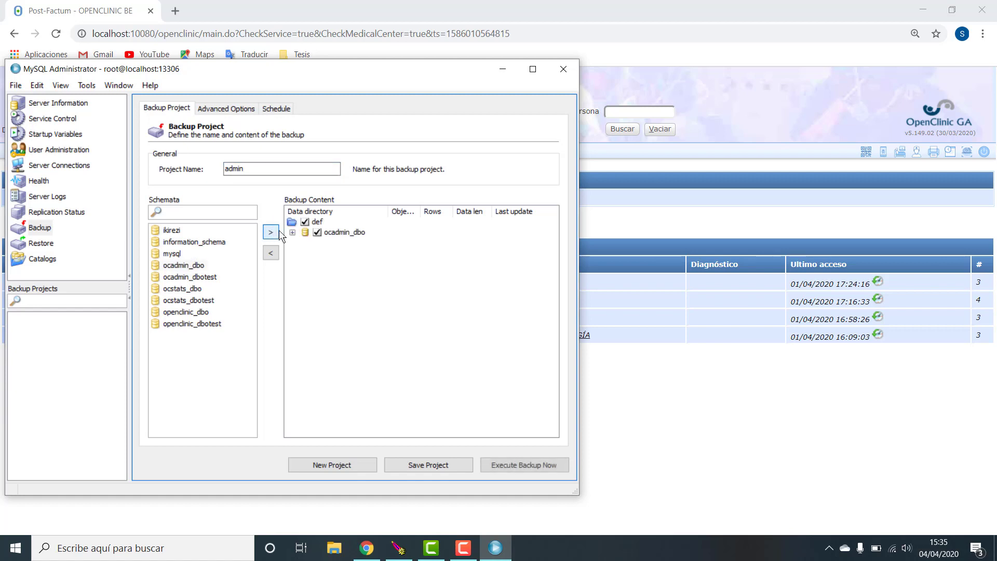
{"action": "left_click", "coordinate": [532, 466]}
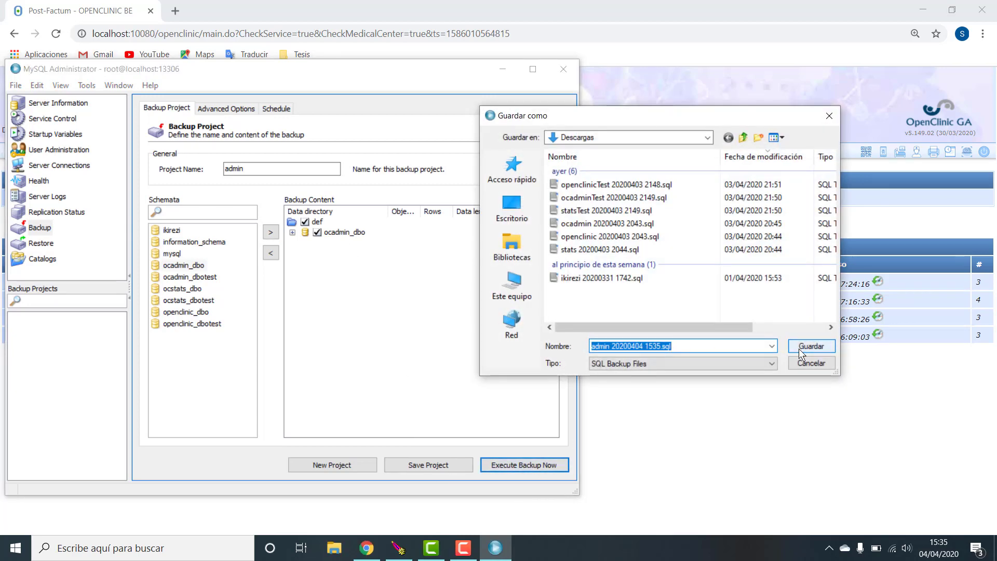
{"action": "left_click", "coordinate": [811, 347]}
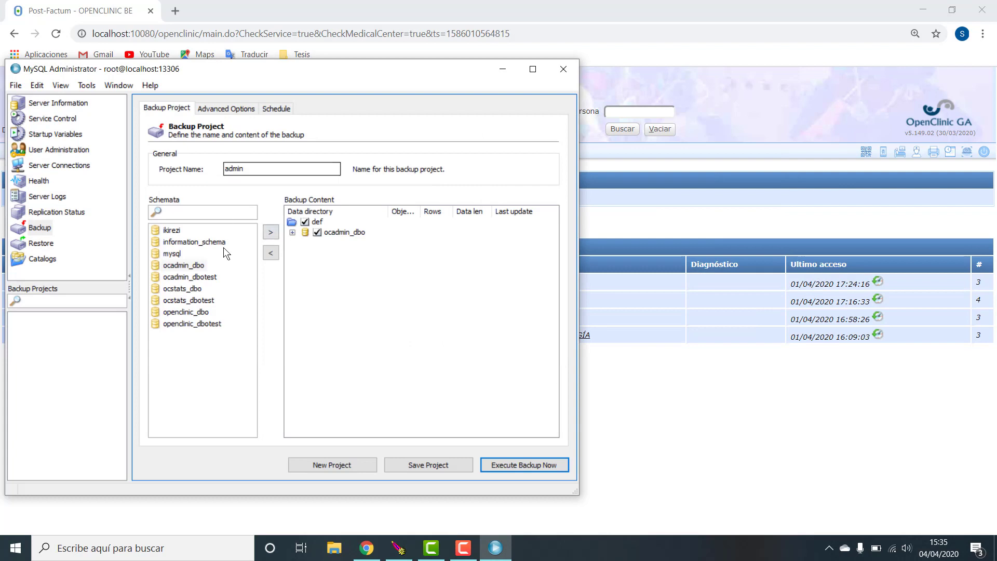
{"action": "left_click", "coordinate": [187, 265]}
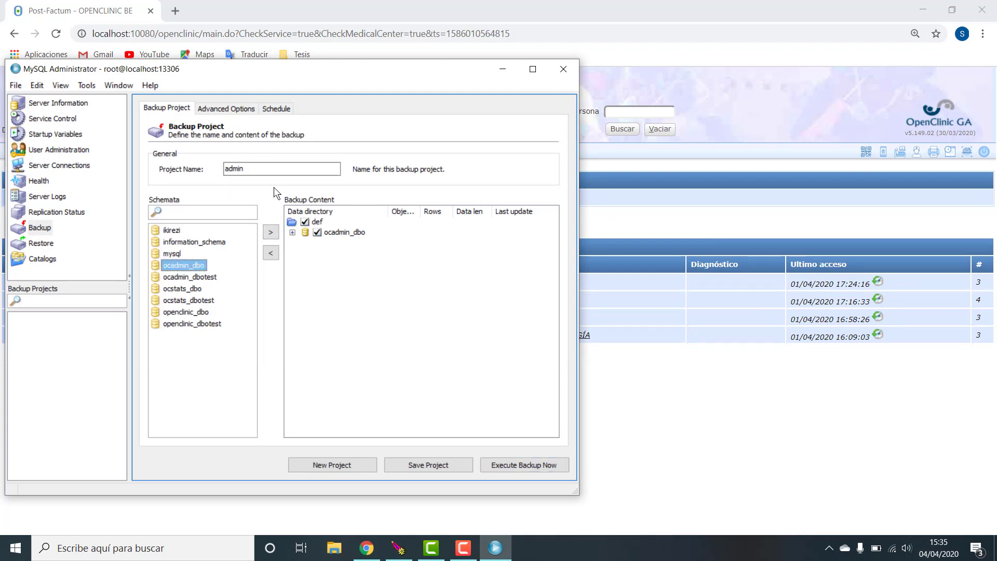
- Rename the project to openclinic, swap ocadmin_dbo for openclinic_dbo, and save openclinic 20200404 1536.sql
{"action": "left_click_drag", "start_coordinate": [283, 170], "coordinate": [169, 165]}
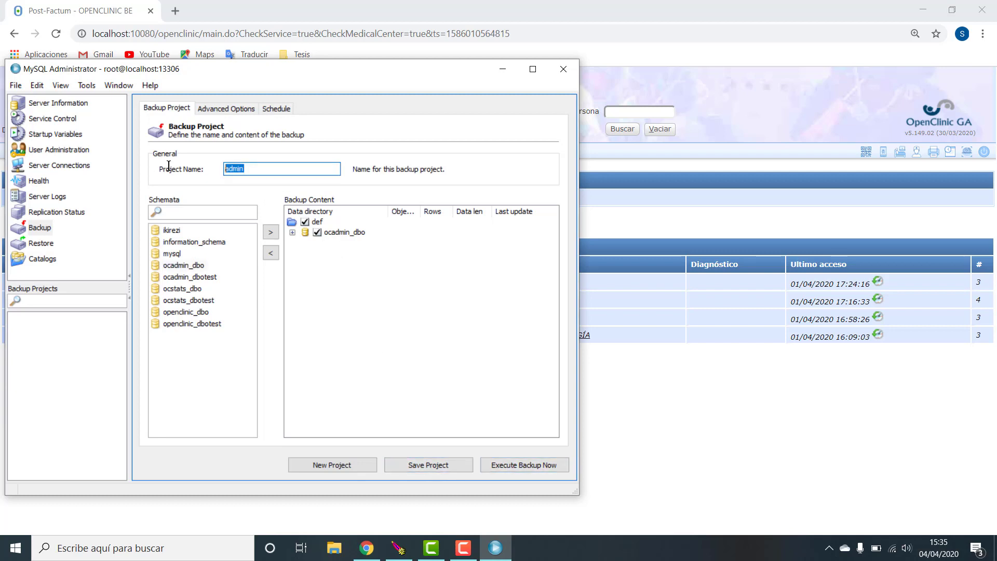
{"action": "type", "text": "openclinic"}
{"action": "left_click", "coordinate": [271, 253]}
{"action": "left_click", "coordinate": [186, 312]}
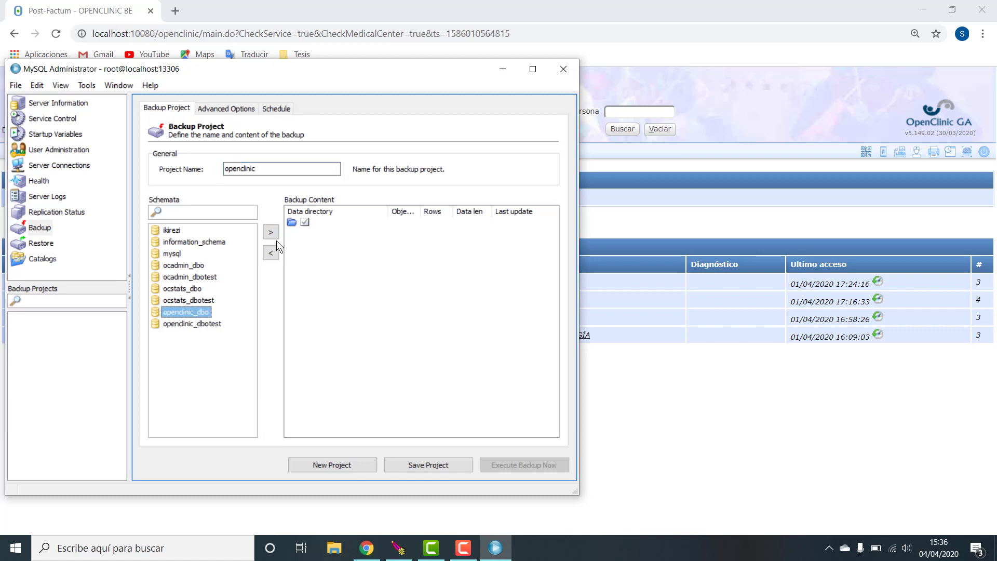
{"action": "left_click", "coordinate": [273, 232]}
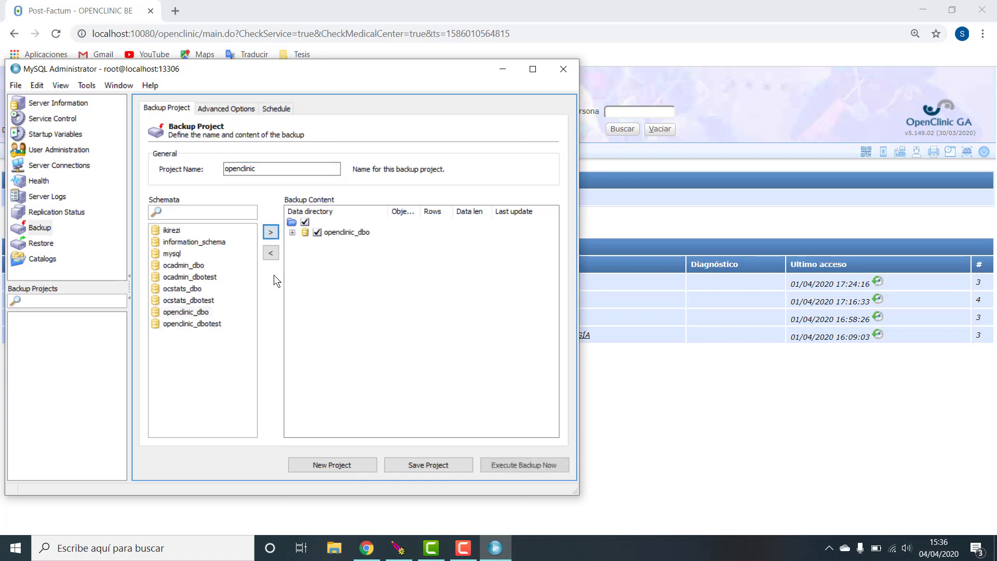
{"action": "left_click", "coordinate": [492, 465]}
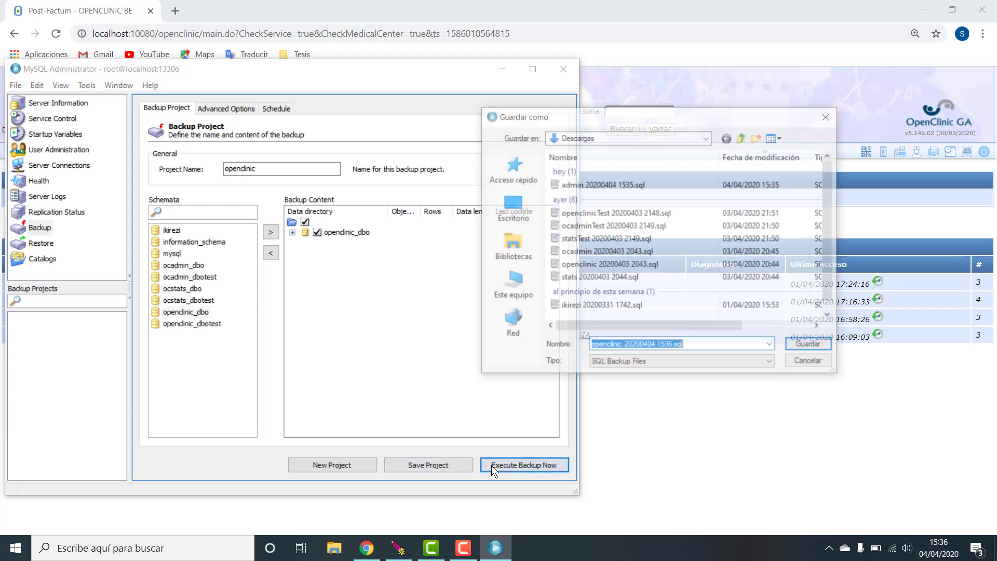
{"action": "left_click", "coordinate": [805, 349]}
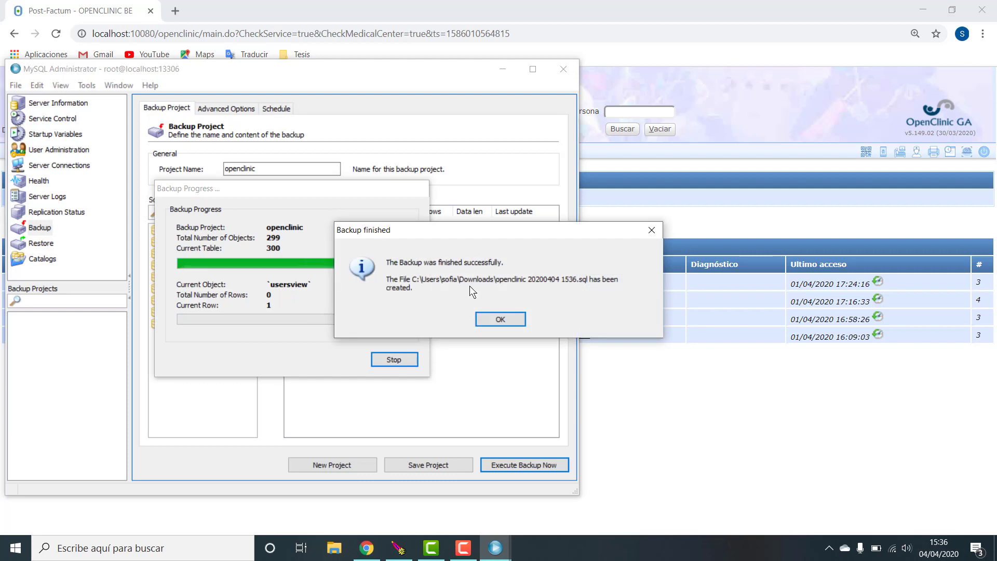
{"action": "left_click", "coordinate": [500, 318]}
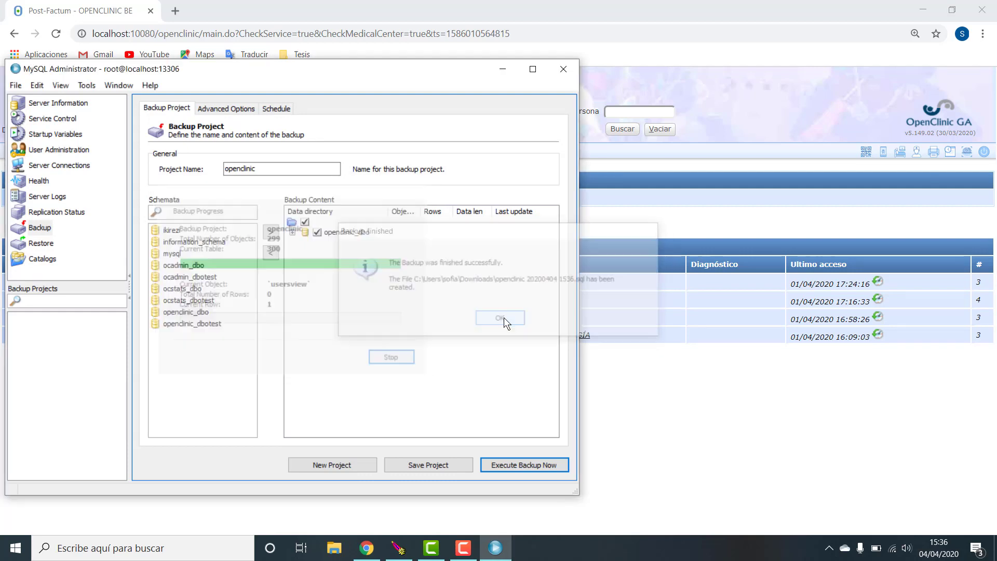
- Rename the project to stats, replace openclinic_dbo with ocstats_dbo, and run the backup to a stats file
{"action": "left_click", "coordinate": [265, 169]}
{"action": "left_click_drag", "start_coordinate": [265, 169], "coordinate": [189, 175]}
{"action": "type", "text": "stats"}
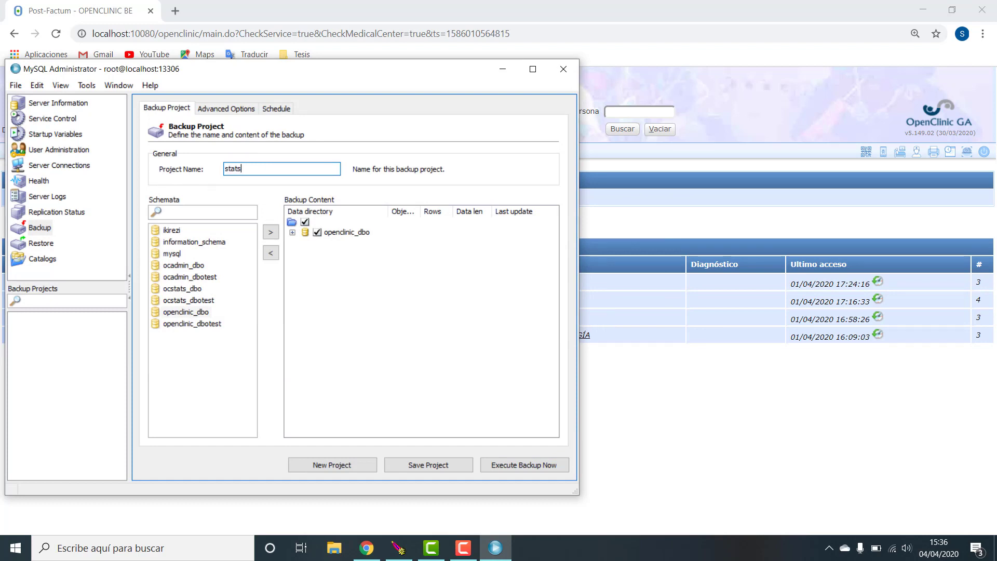
{"action": "left_click", "coordinate": [186, 289]}
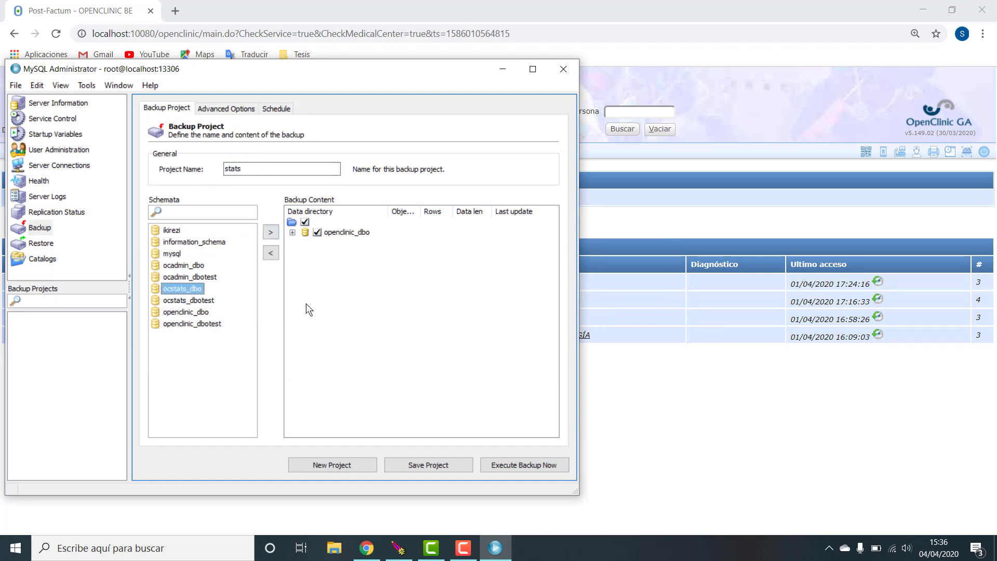
{"action": "left_click", "coordinate": [271, 253]}
{"action": "left_click", "coordinate": [195, 290]}
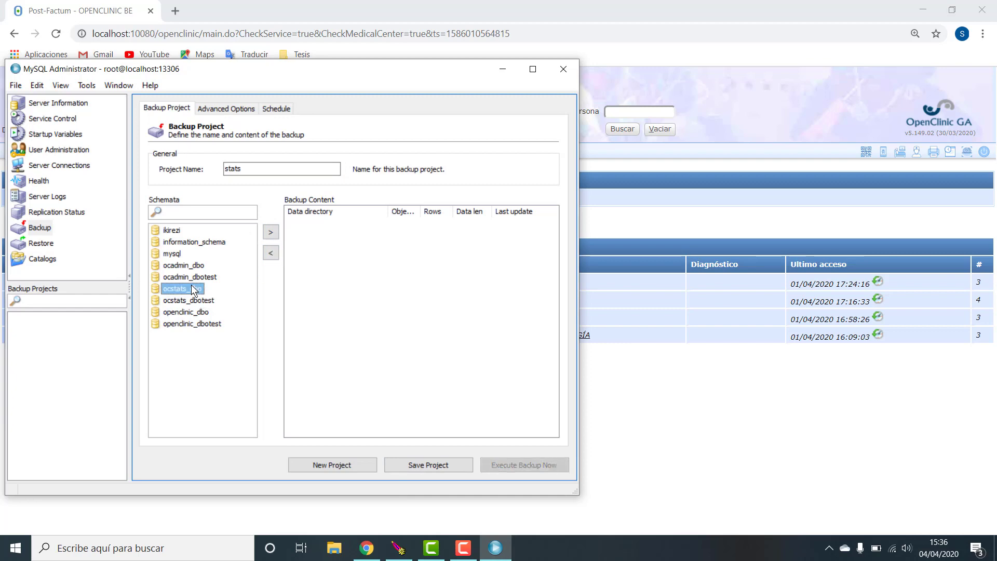
{"action": "left_click", "coordinate": [271, 232]}
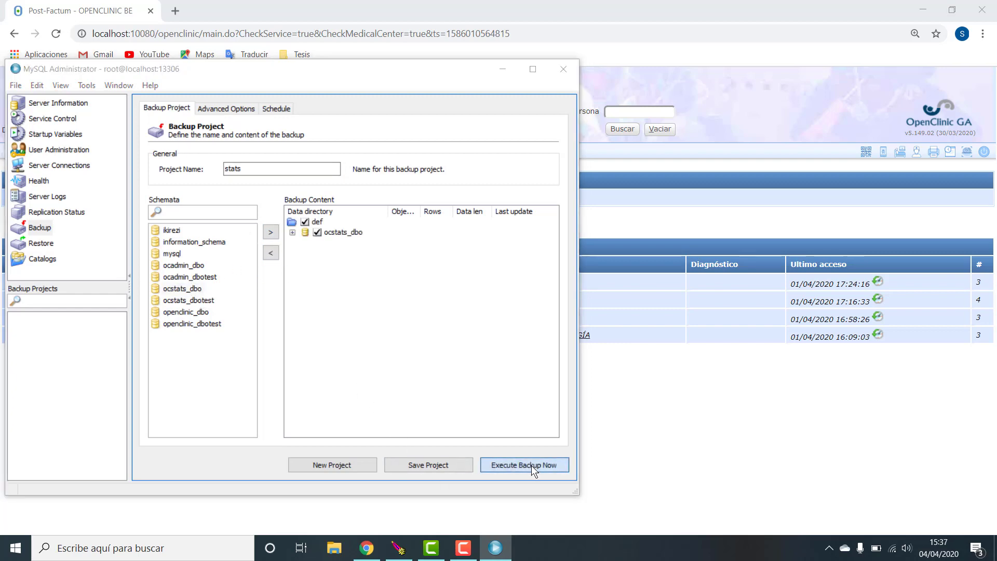
{"action": "left_click", "coordinate": [531, 466]}
{"action": "left_click", "coordinate": [808, 352]}
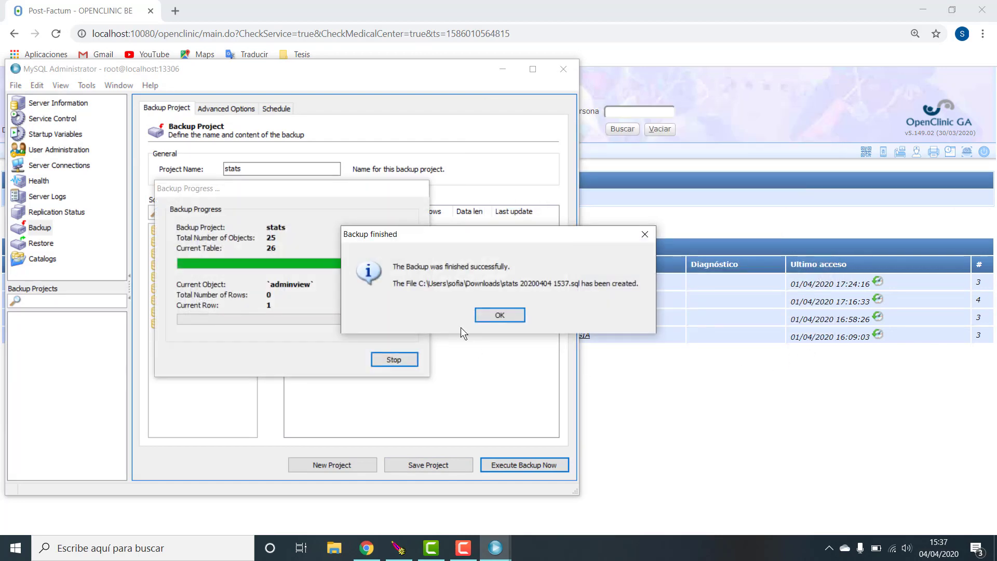
{"action": "left_click", "coordinate": [497, 314]}
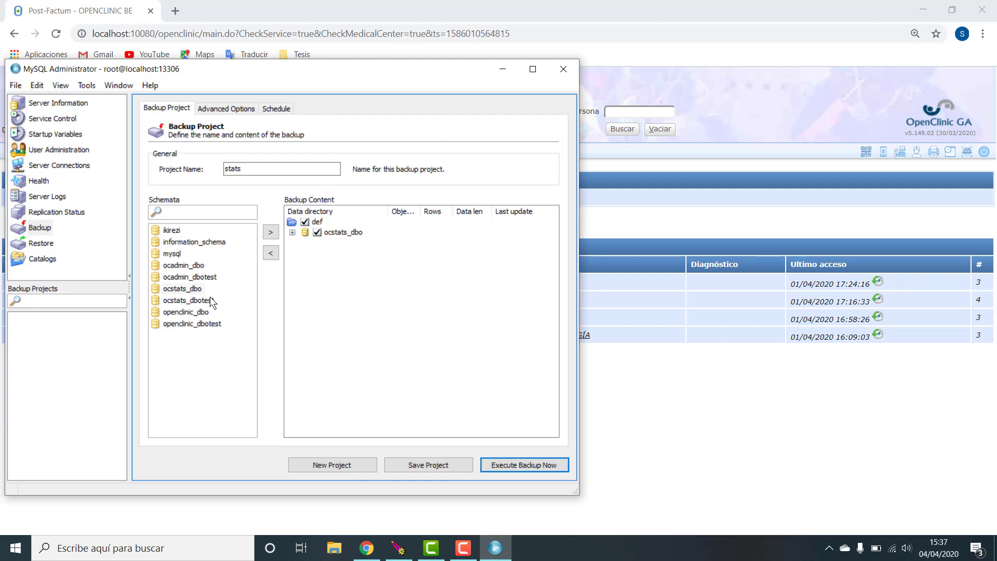
- Browse the ocadmin_dbotest, ocstats_dbo and openclinic_dbo entries in the Schemata list
{"action": "left_click", "coordinate": [213, 277]}
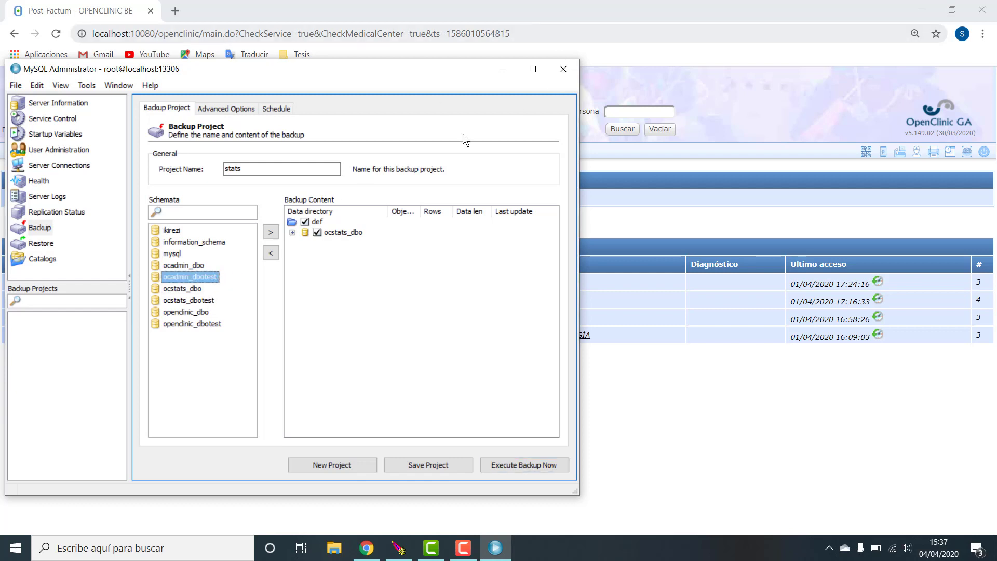
{"action": "left_click", "coordinate": [190, 289]}
{"action": "left_click", "coordinate": [193, 313]}
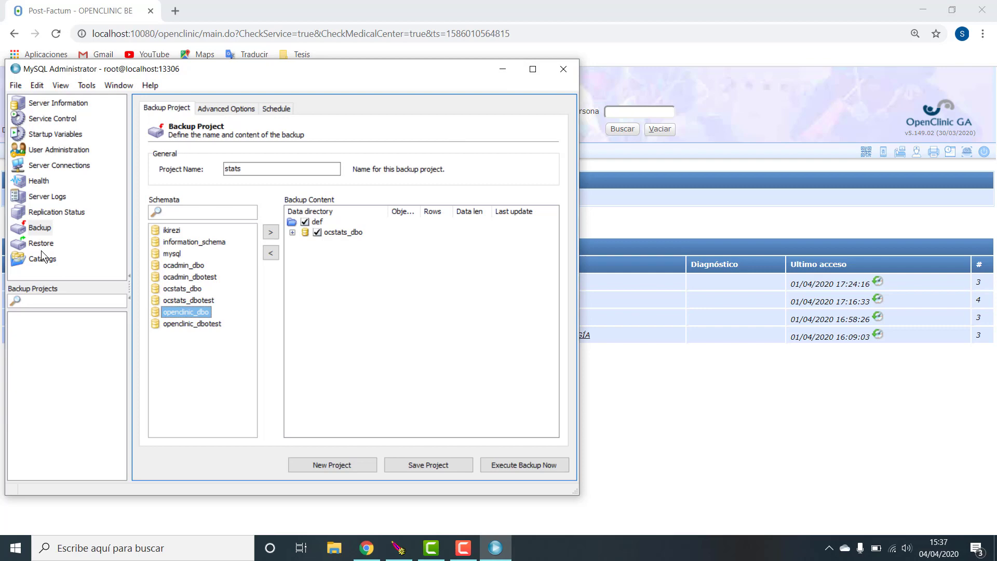
- Close MySQL Administrator and open stats 20200404 1537.sql from Downloads in EditPad Lite
{"action": "left_click", "coordinate": [563, 70]}
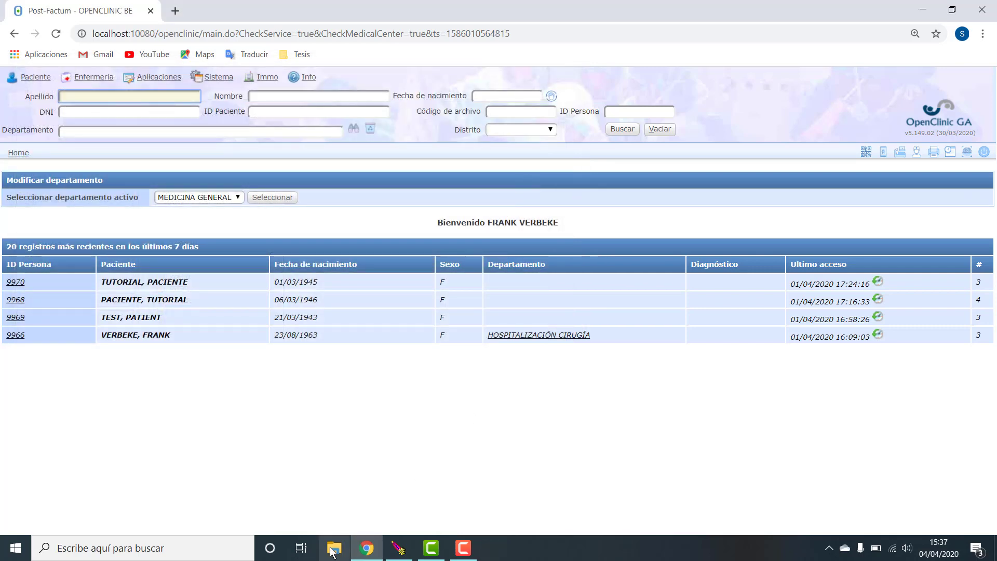
{"action": "key", "text": "super+e"}
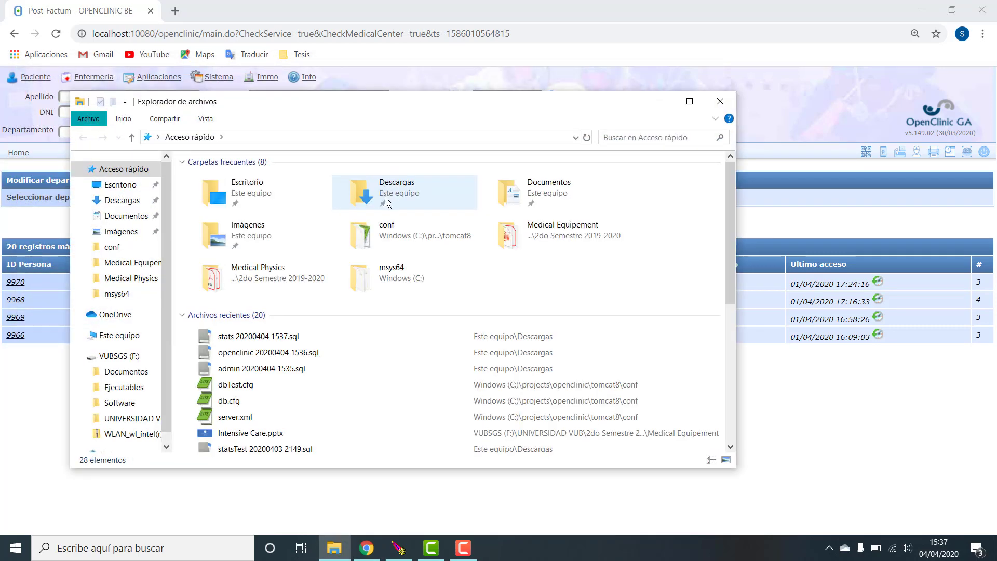
{"action": "left_click", "coordinate": [126, 203]}
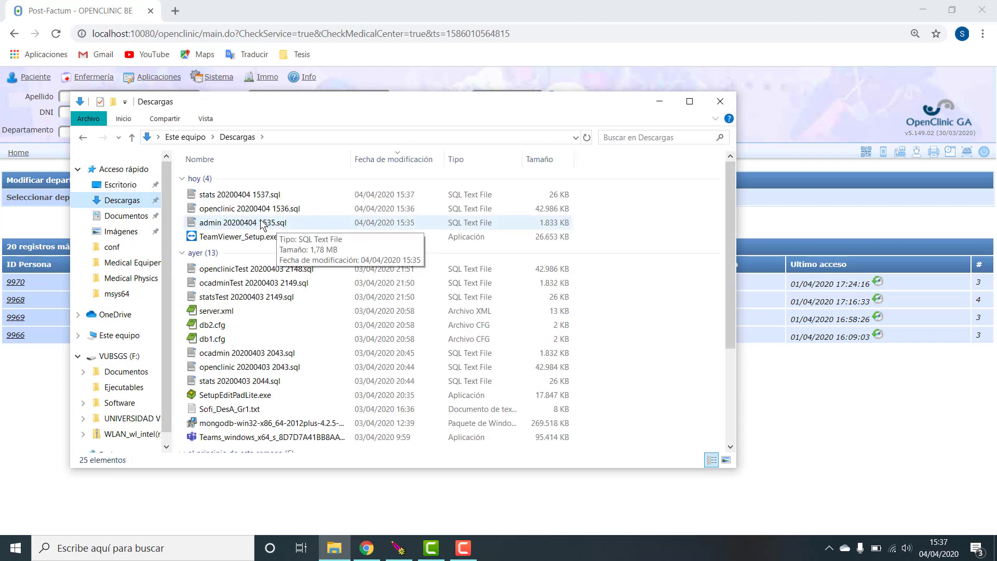
{"action": "right_click", "coordinate": [249, 197]}
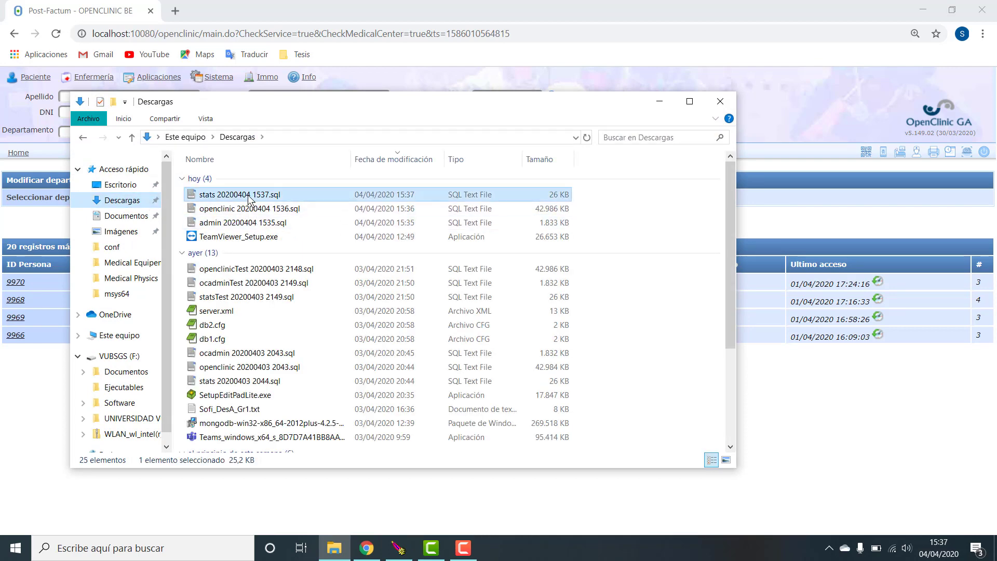
{"action": "mouse_move", "coordinate": [325, 264]}
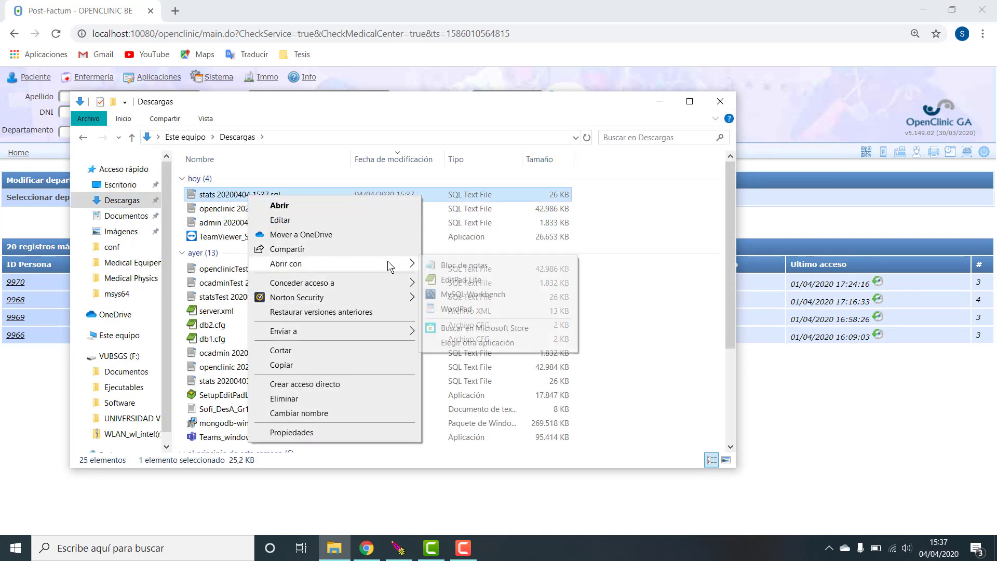
{"action": "left_click", "coordinate": [473, 281]}
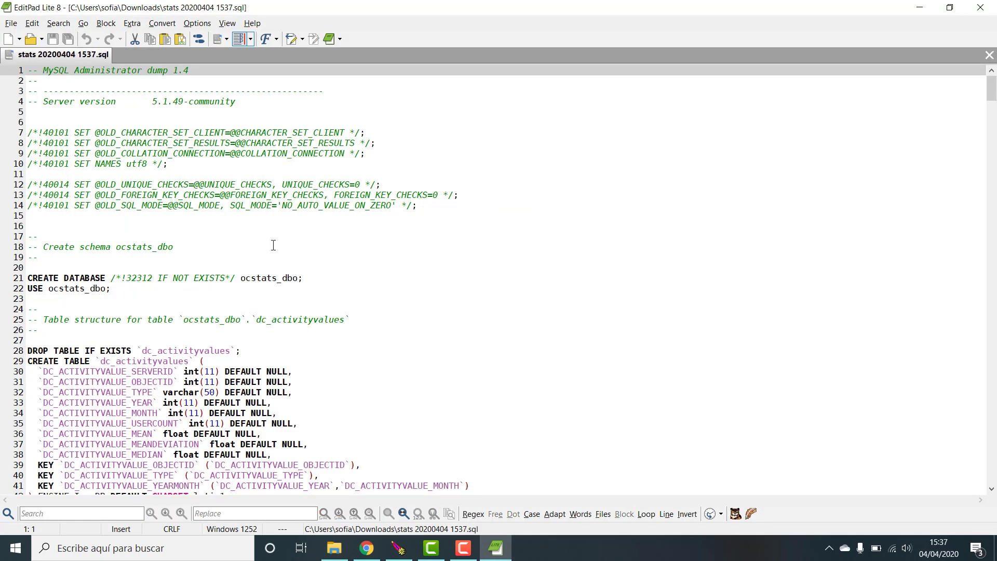
- Change ocstats_dbo to ocstats_dboTest on the CREATE DATABASE and USE lines 21 and 22
{"action": "scroll", "coordinate": [273, 245], "scroll_direction": "down", "scroll_amount": 1}
{"action": "scroll", "coordinate": [178, 214], "scroll_direction": "up", "scroll_amount": 1}
{"action": "left_click", "coordinate": [151, 289]}
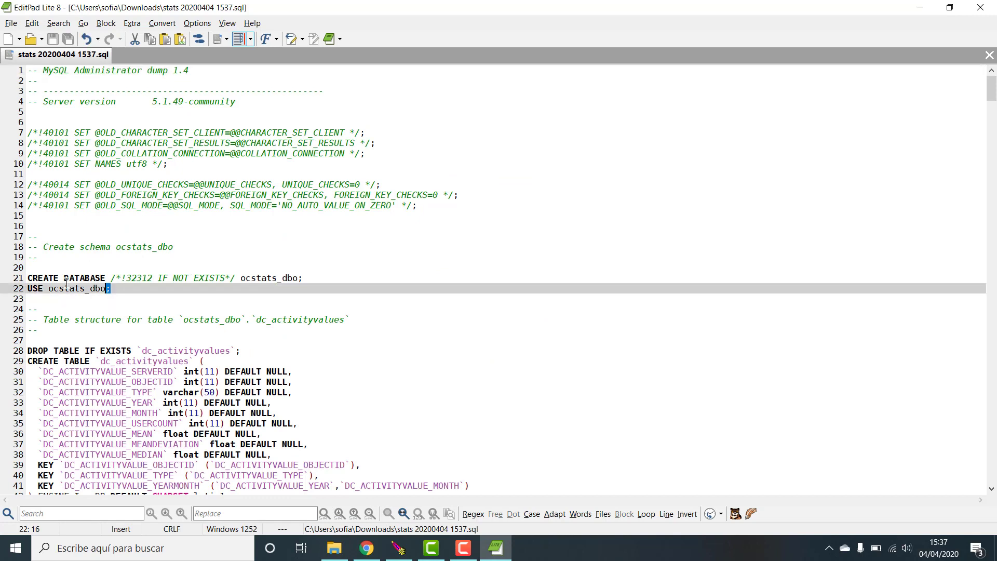
{"action": "key", "text": "shift+Up"}
{"action": "key", "text": "shift+Home"}
{"action": "key", "text": "Right"}
{"action": "left_click", "coordinate": [297, 278]}
{"action": "type", "text": "test"}
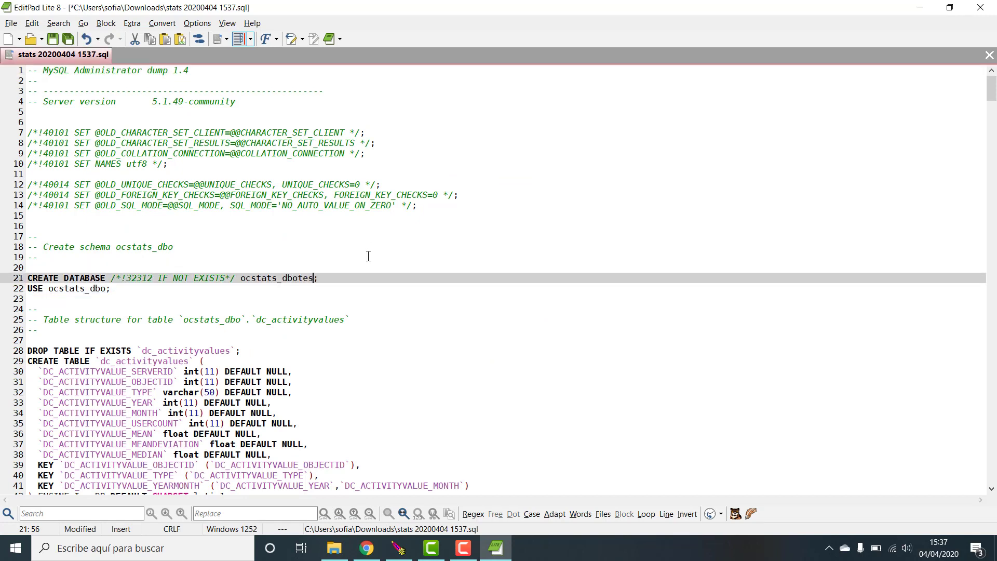
{"action": "left_click", "coordinate": [105, 291]}
{"action": "type", "text": "test"}
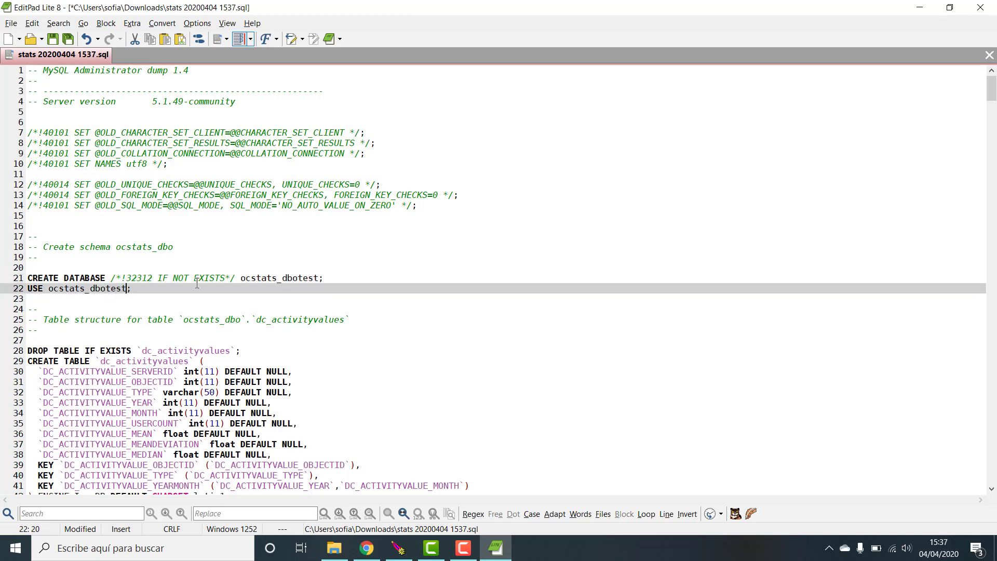
{"action": "left_click", "coordinate": [300, 277]}
{"action": "type", "text": "T"}
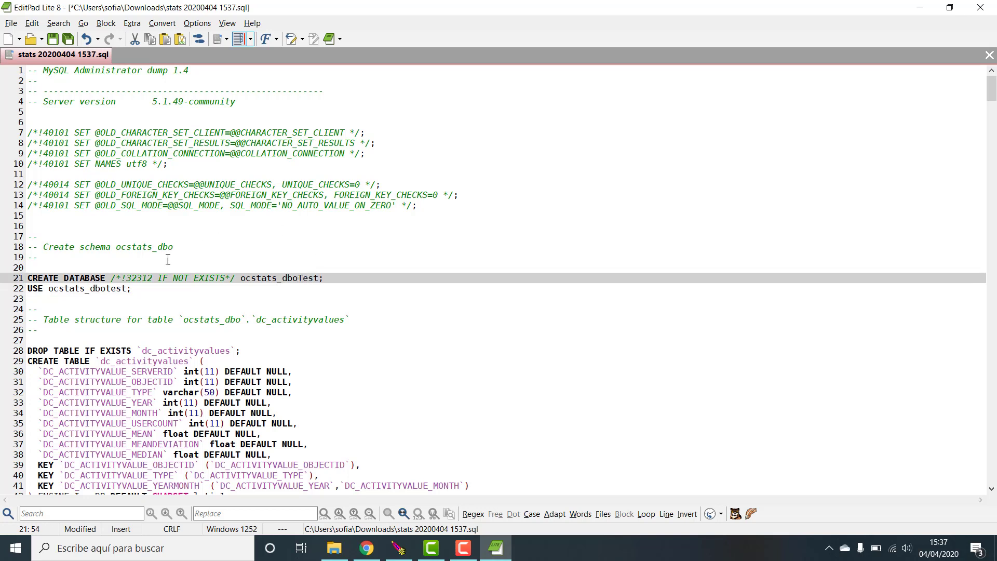
{"action": "left_click", "coordinate": [109, 289]}
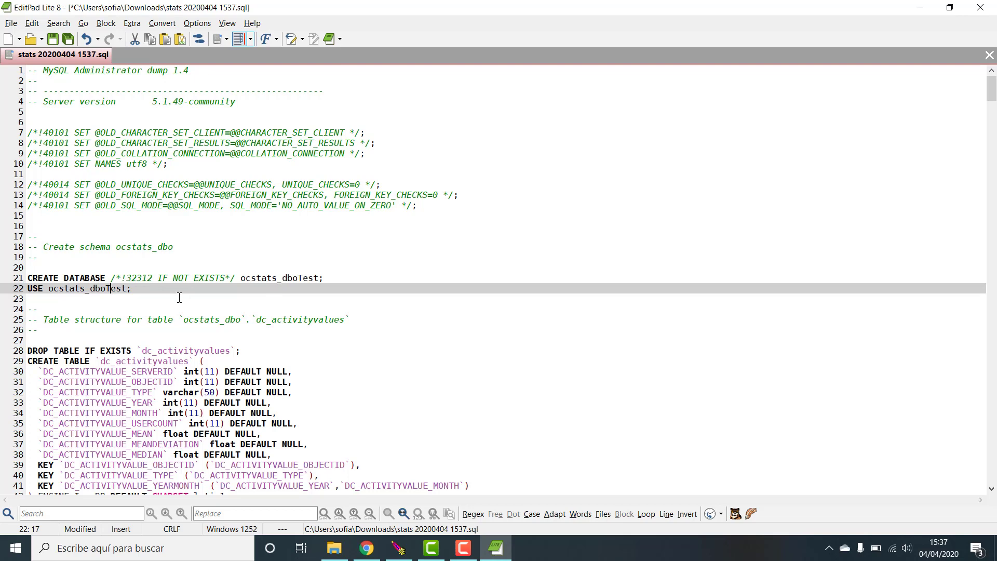
- Review the two edited lines, save the stats dump and close EditPad Lite
{"action": "left_click_drag", "start_coordinate": [134, 289], "coordinate": [25, 275]}
{"action": "left_click", "coordinate": [151, 295]}
{"action": "key", "text": "ctrl+s"}
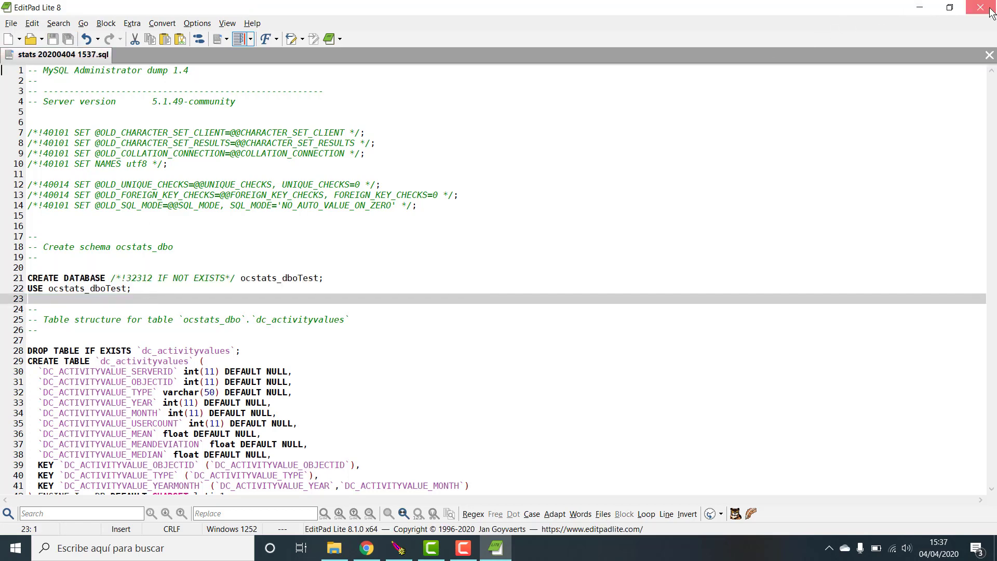
{"action": "left_click", "coordinate": [923, 6]}
{"action": "left_click", "coordinate": [222, 211]}
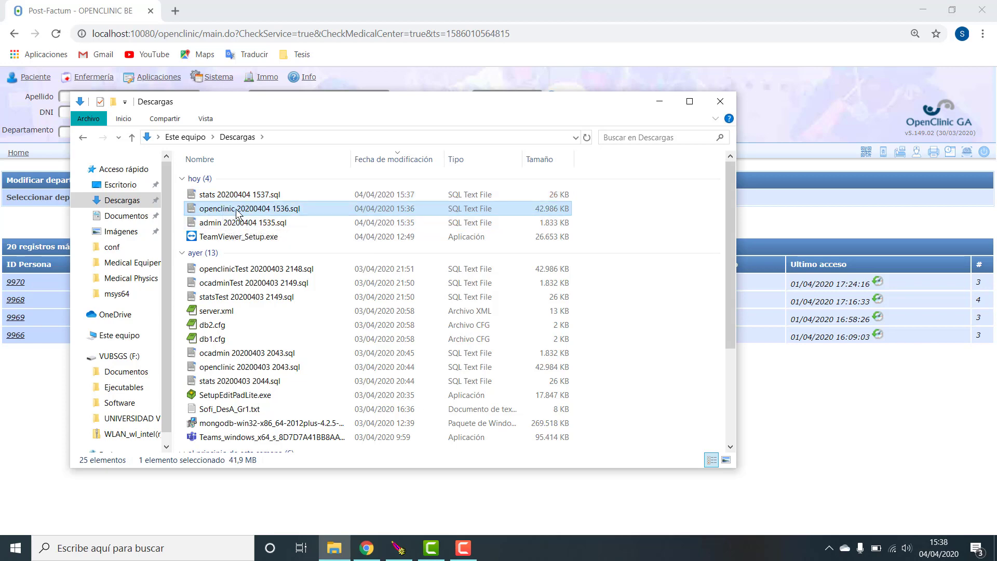
- Open the openclinic dump in EditPad Lite, retarget lines 21–22 to openclinic_dboTest, save and close
{"action": "right_click", "coordinate": [236, 209]}
{"action": "mouse_move", "coordinate": [308, 279]}
{"action": "left_click", "coordinate": [431, 300]}
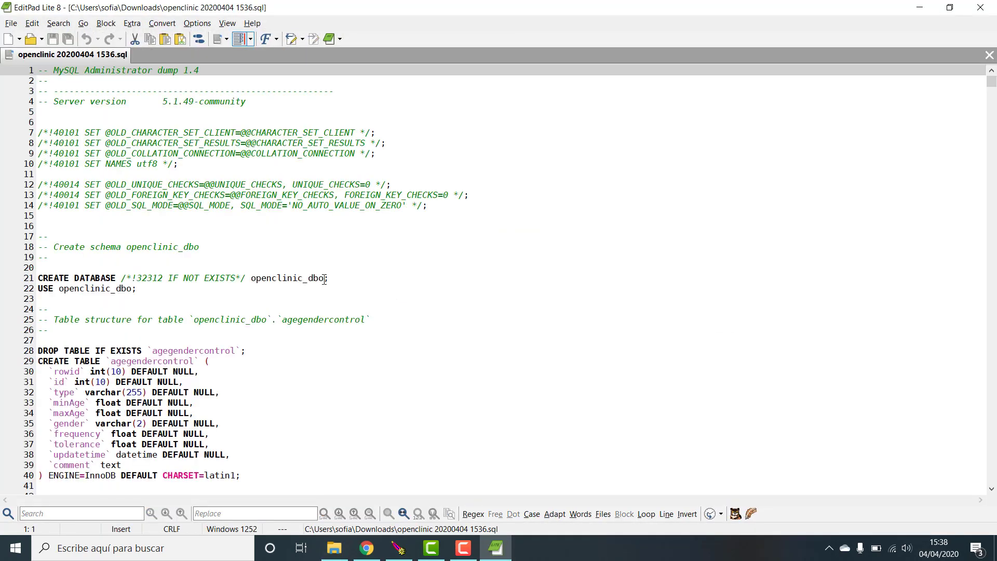
{"action": "left_click", "coordinate": [324, 279]}
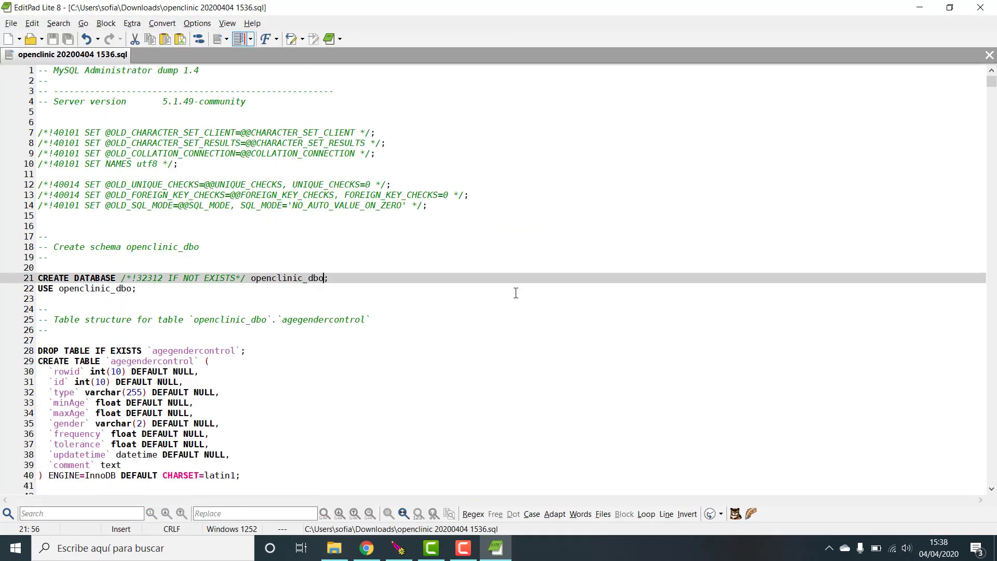
{"action": "type", "text": "Test"}
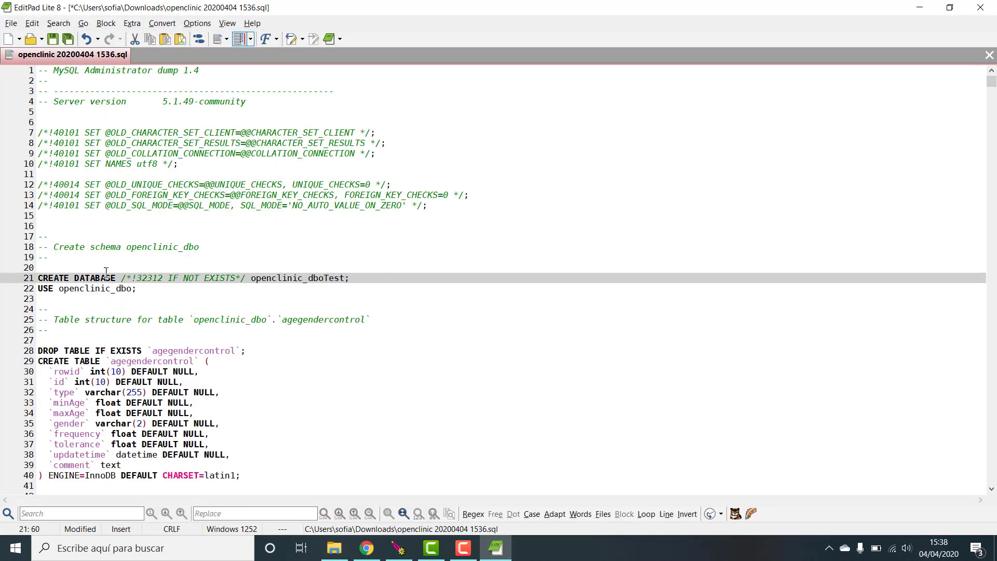
{"action": "left_click", "coordinate": [126, 288]}
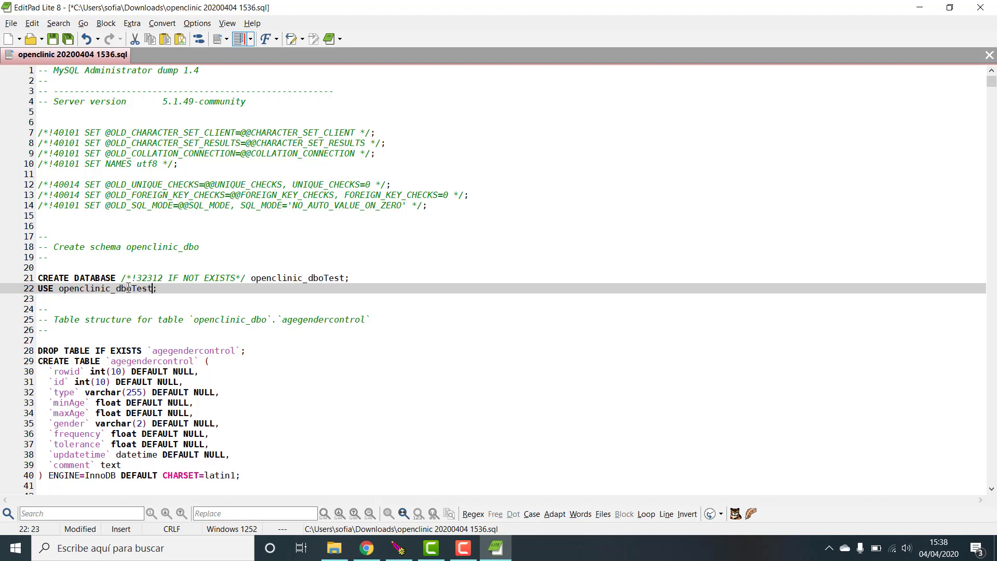
{"action": "left_click", "coordinate": [67, 39]}
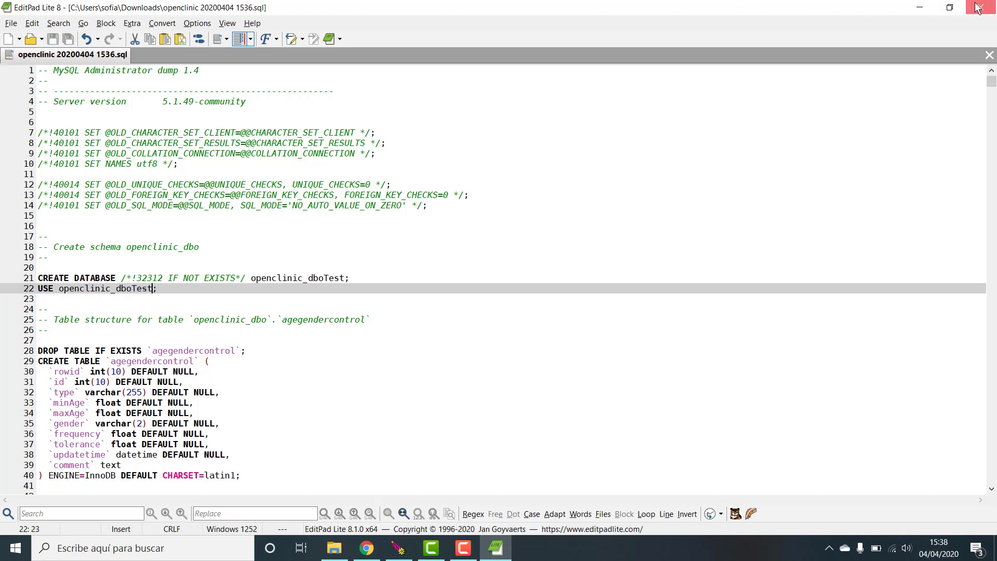
{"action": "left_click", "coordinate": [978, 8]}
{"action": "left_click", "coordinate": [281, 228]}
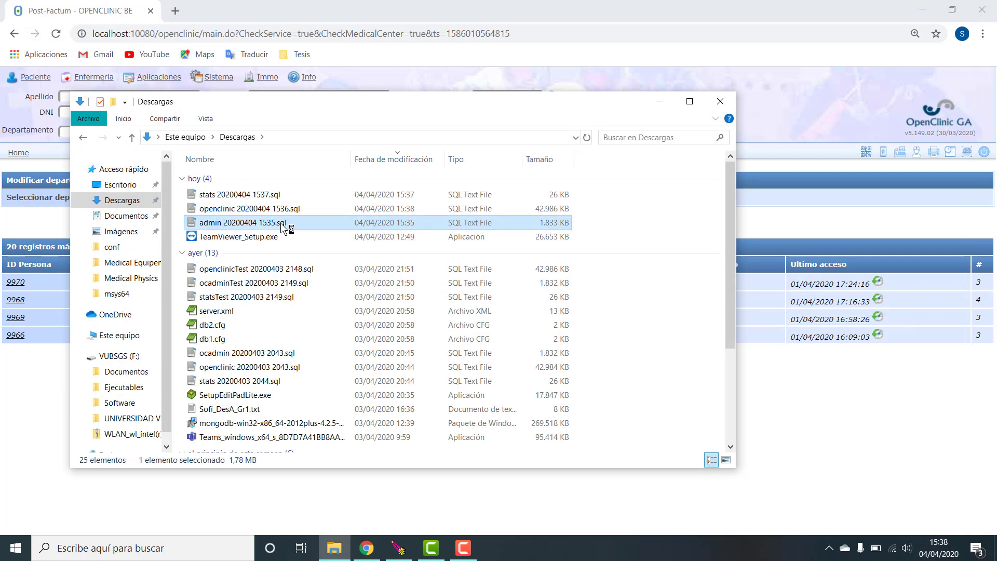
- Open the admin dump, append Test after ocadmin_dbo on lines 21 and 22, save and close
{"action": "right_click", "coordinate": [281, 228]}
{"action": "mouse_move", "coordinate": [329, 290]}
{"action": "left_click", "coordinate": [506, 309]}
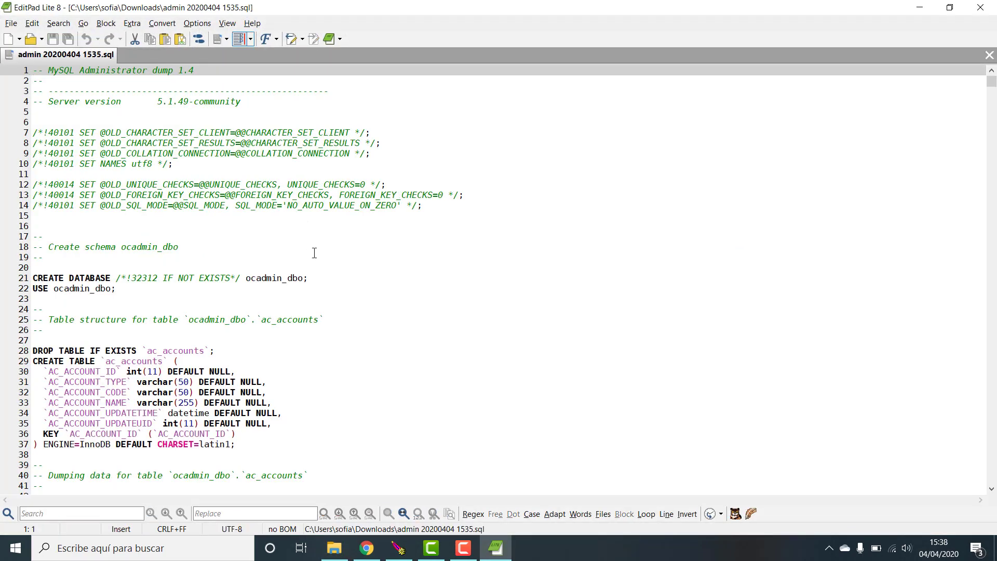
{"action": "left_click", "coordinate": [302, 278]}
{"action": "type", "text": "Test"}
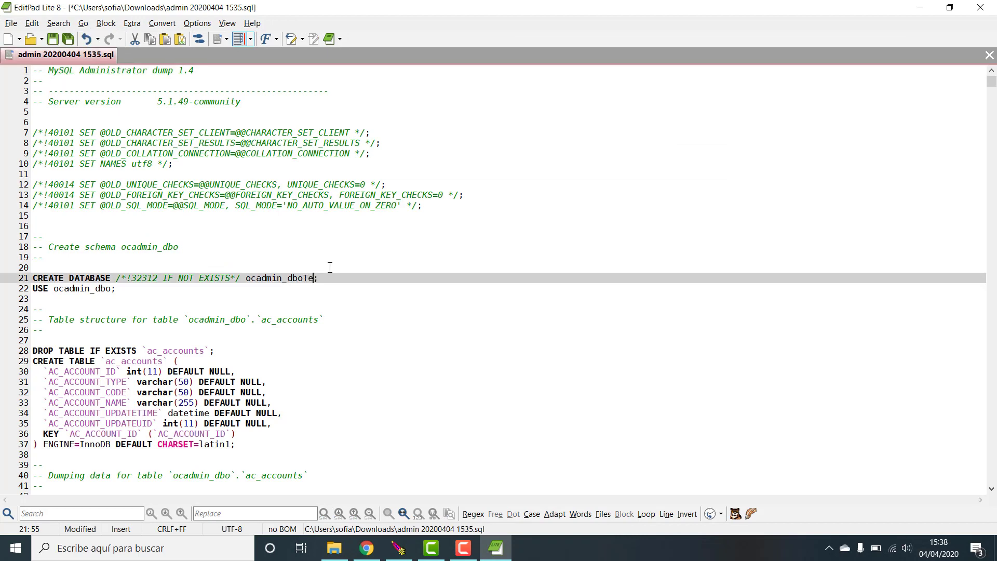
{"action": "left_click", "coordinate": [119, 288]}
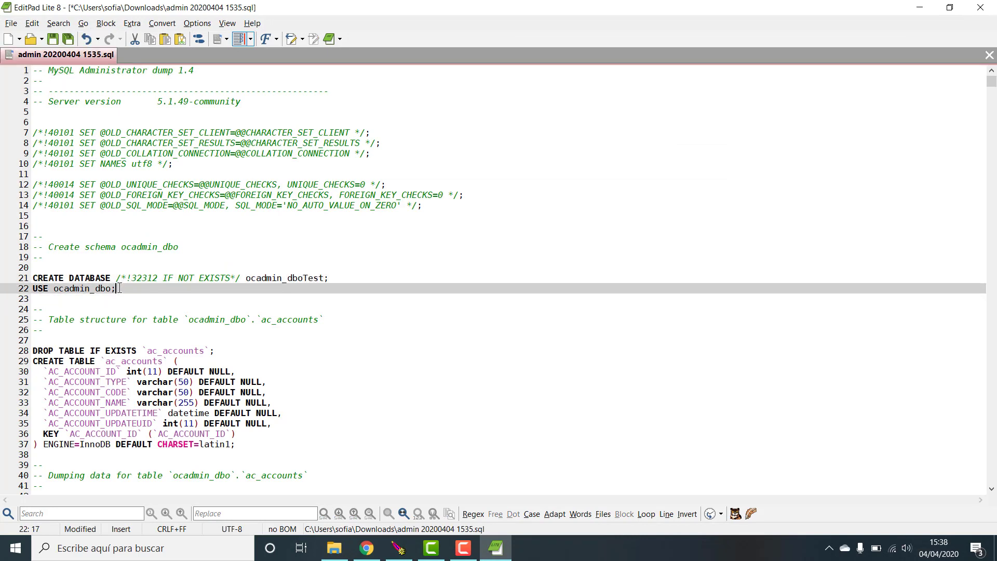
{"action": "type", "text": "Test"}
{"action": "left_click", "coordinate": [68, 39]}
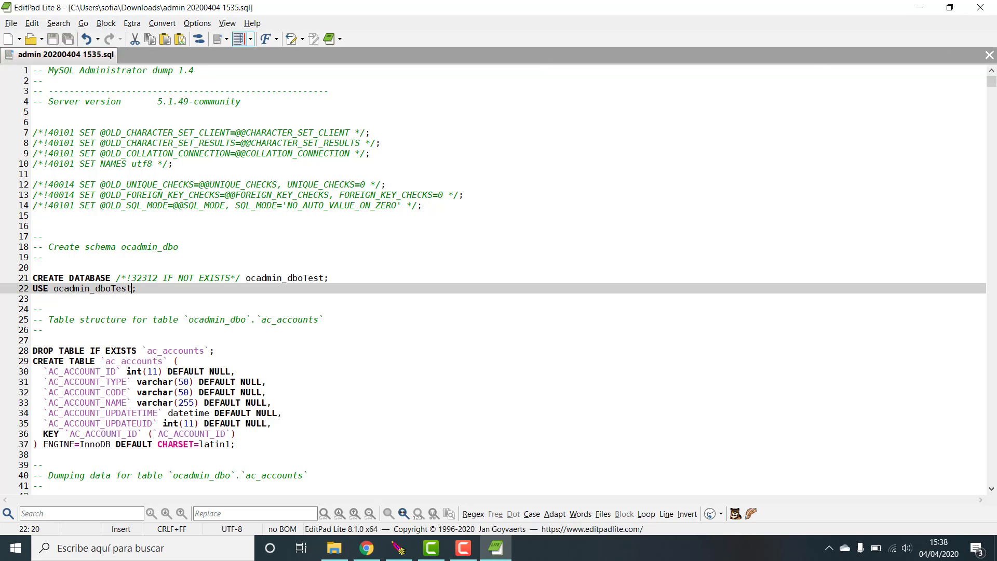
{"action": "left_click", "coordinate": [981, 7]}
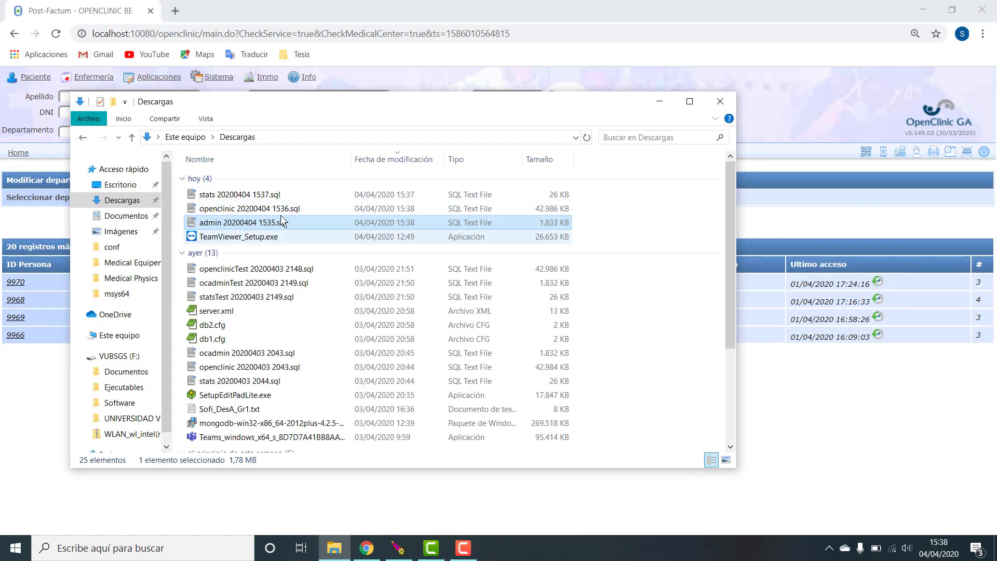
- Start MySQL Administrator, connect, and load admin 20200404 1535.sql as the restore file
{"action": "left_click", "coordinate": [188, 548]}
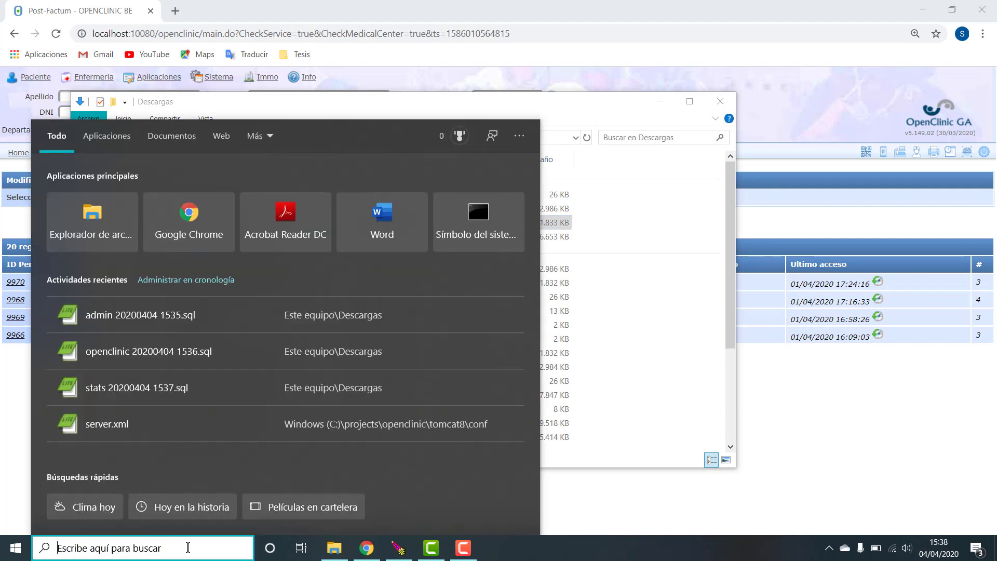
{"action": "type", "text": "my"}
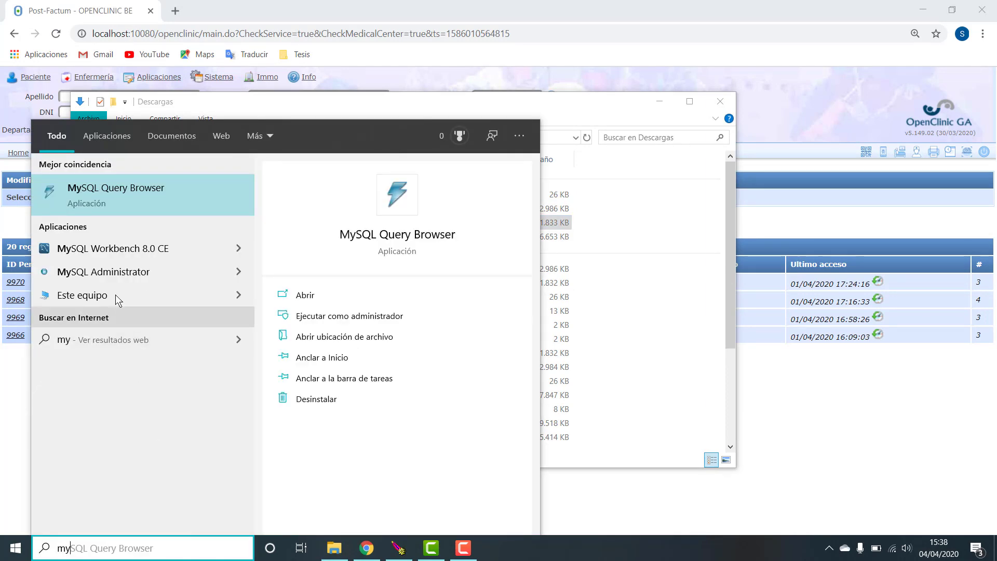
{"action": "left_click", "coordinate": [111, 278]}
{"action": "left_click", "coordinate": [484, 365]}
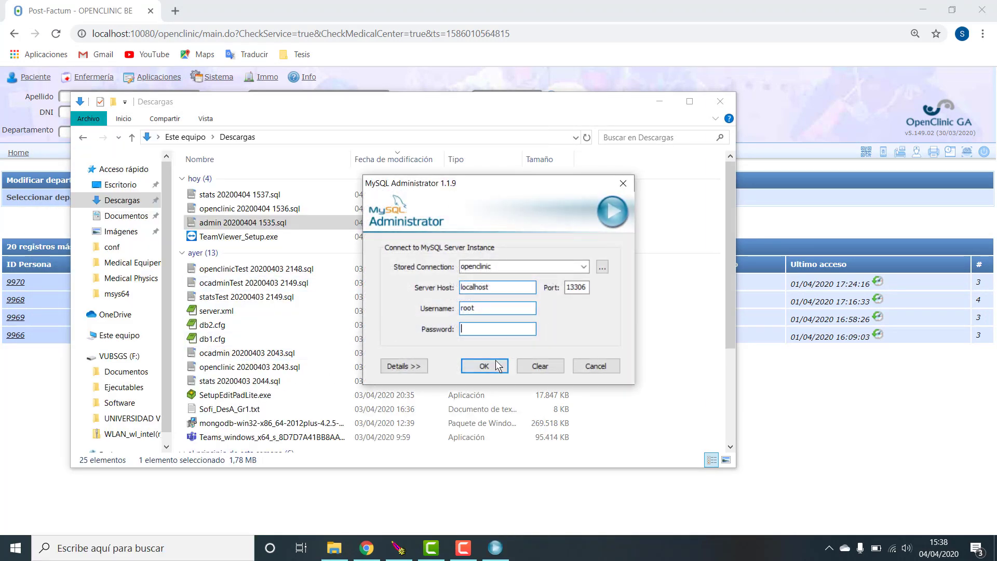
{"action": "left_click", "coordinate": [41, 243]}
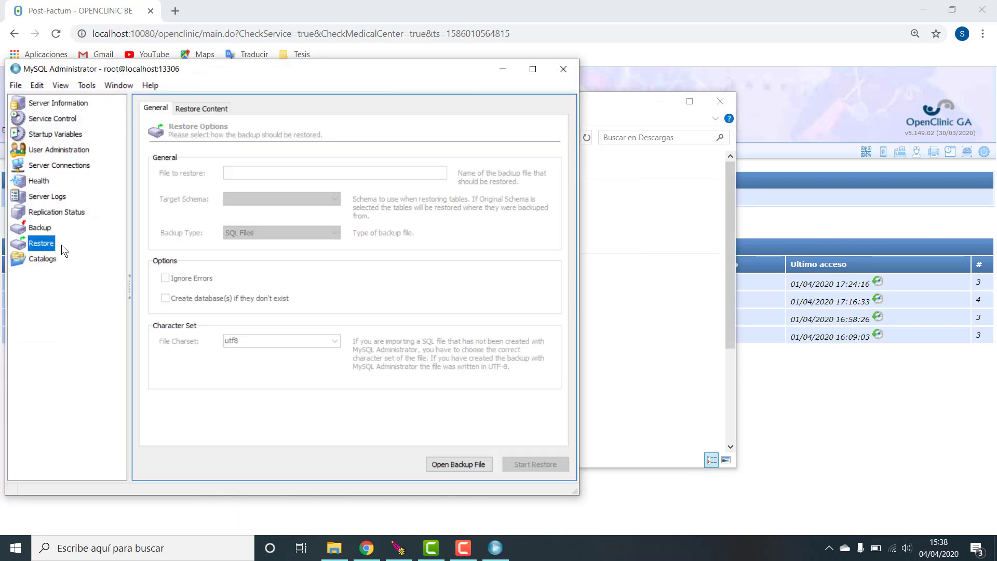
{"action": "left_click", "coordinate": [465, 466]}
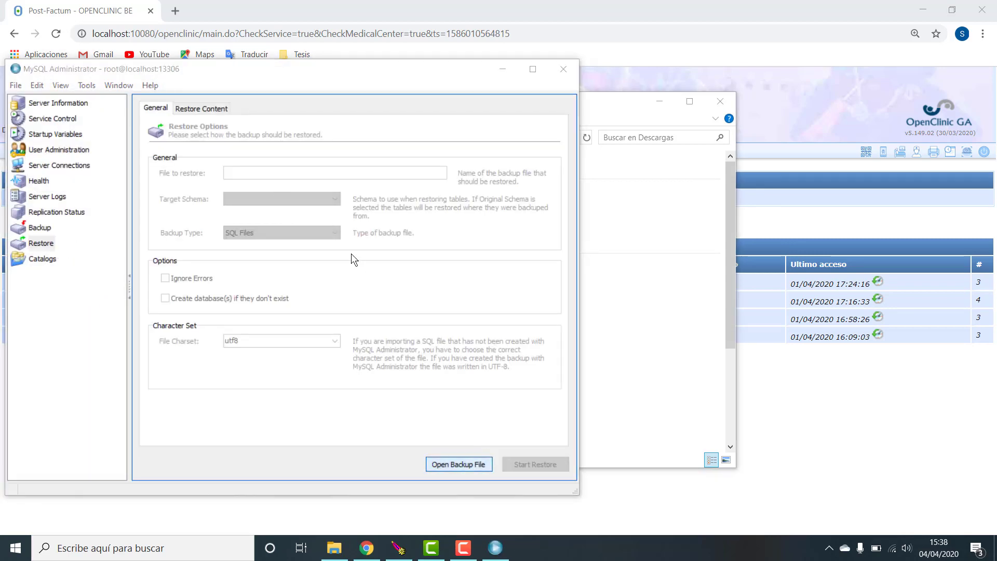
{"action": "left_click", "coordinate": [634, 185]}
{"action": "left_click", "coordinate": [799, 347]}
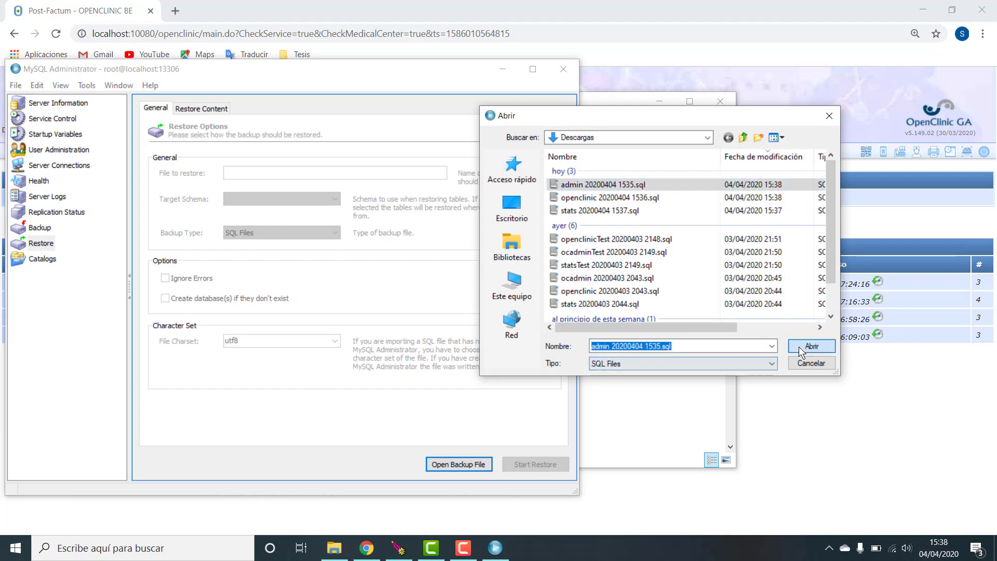
{"action": "left_click_drag", "start_coordinate": [410, 173], "coordinate": [191, 175]}
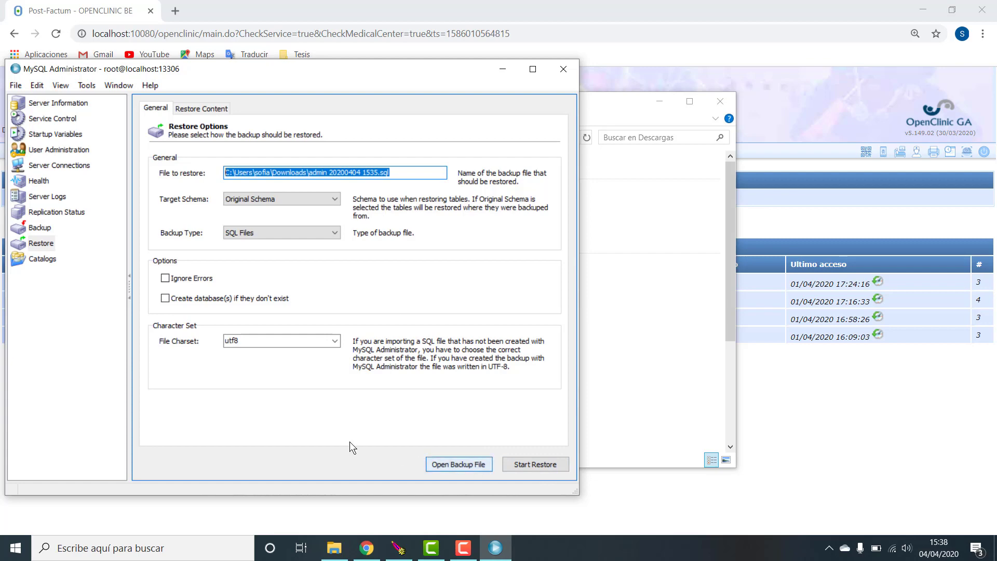
- Load openclinic 20200404 1536.sql, then stats 20200404 1537.sql, then close MySQL Administrator
{"action": "left_click", "coordinate": [447, 464]}
{"action": "left_click", "coordinate": [575, 197]}
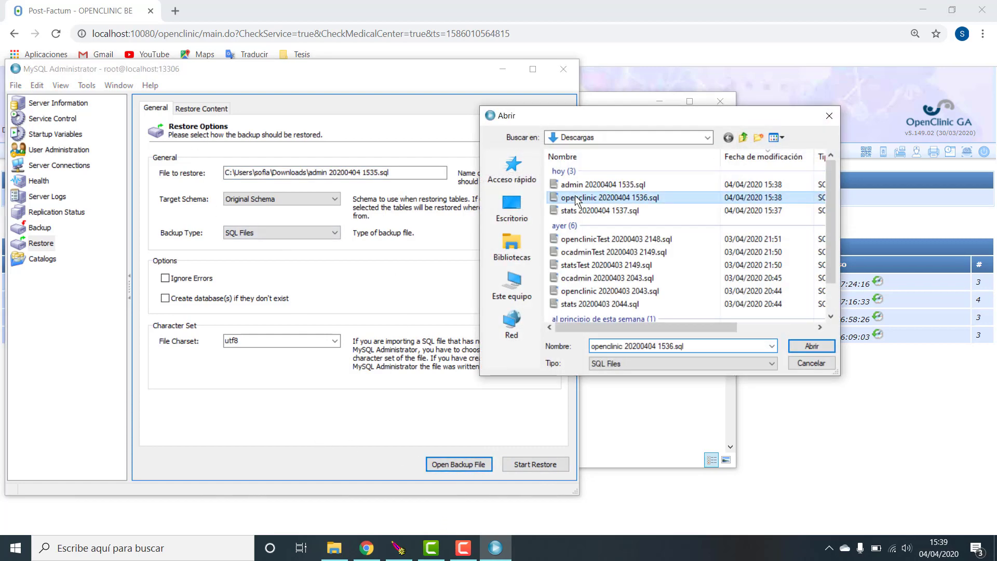
{"action": "left_click", "coordinate": [805, 344]}
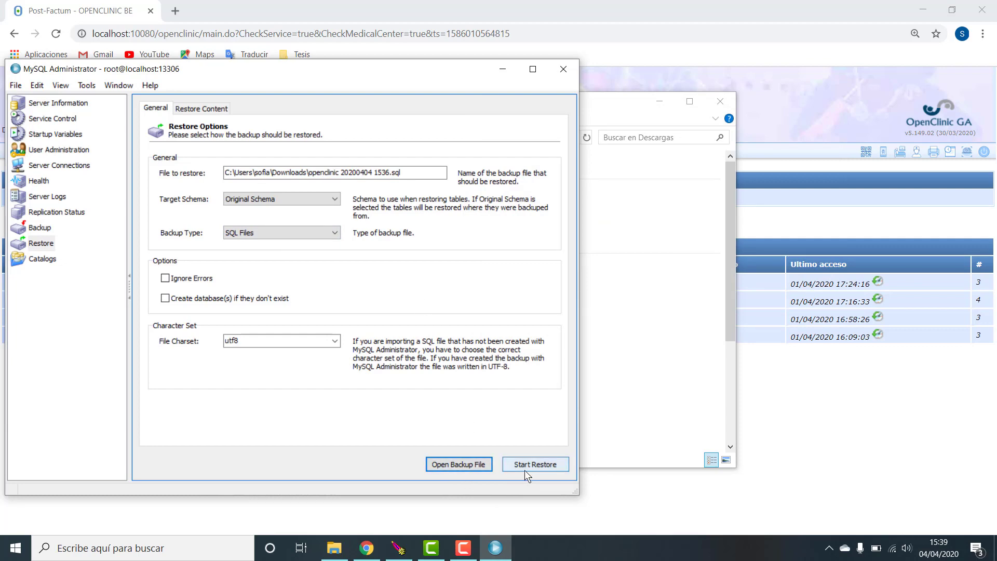
{"action": "left_click", "coordinate": [471, 465]}
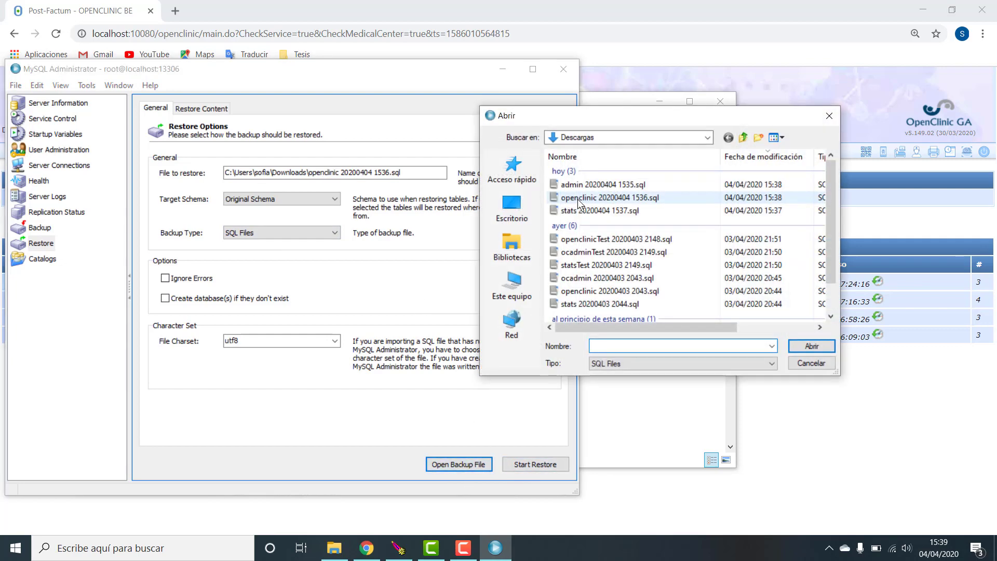
{"action": "left_click", "coordinate": [579, 210]}
{"action": "left_click", "coordinate": [823, 344]}
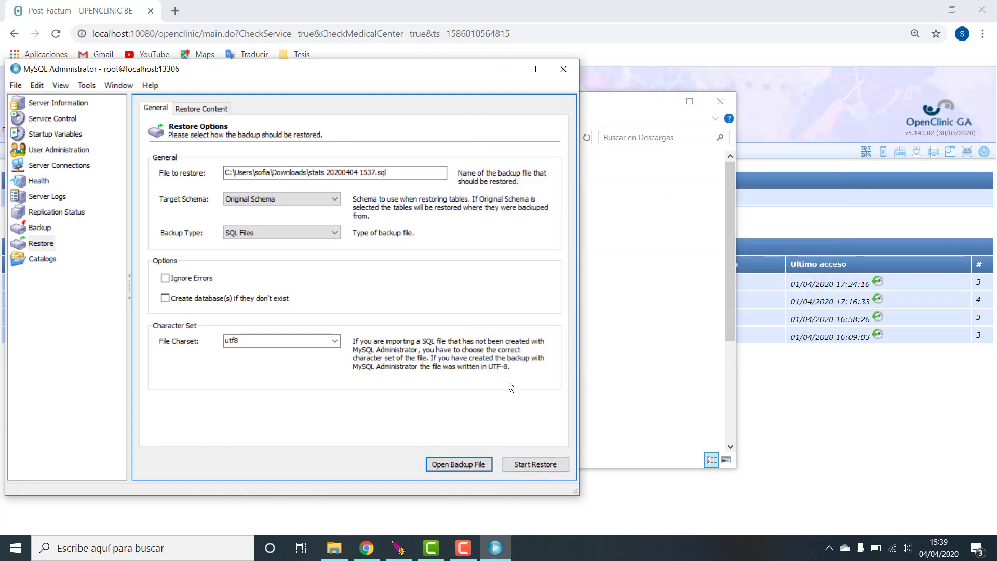
{"action": "left_click", "coordinate": [561, 72]}
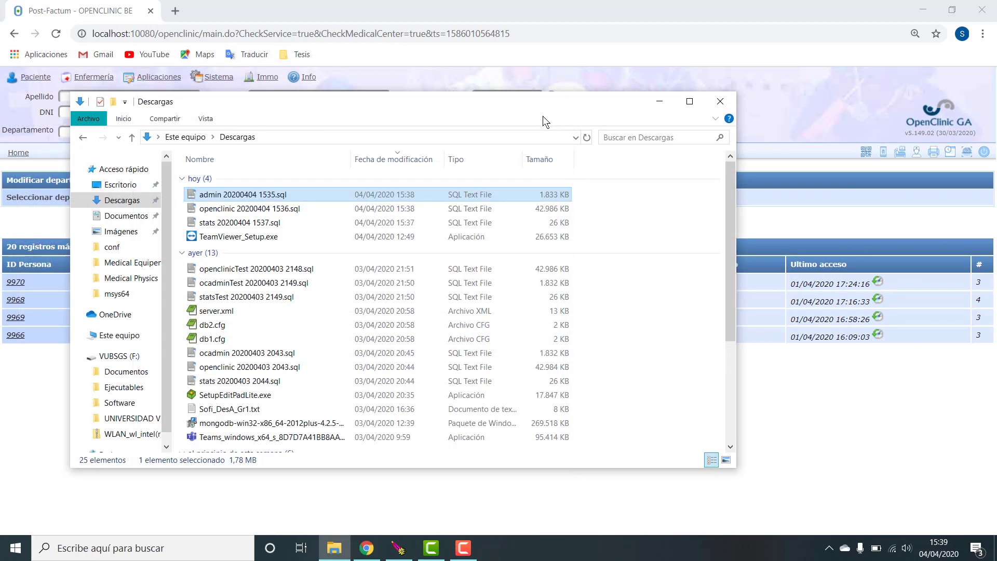
- Close the Descargas window and start MySQL Query Browser connected to the local server
{"action": "left_click", "coordinate": [720, 101]}
{"action": "left_click", "coordinate": [111, 548]}
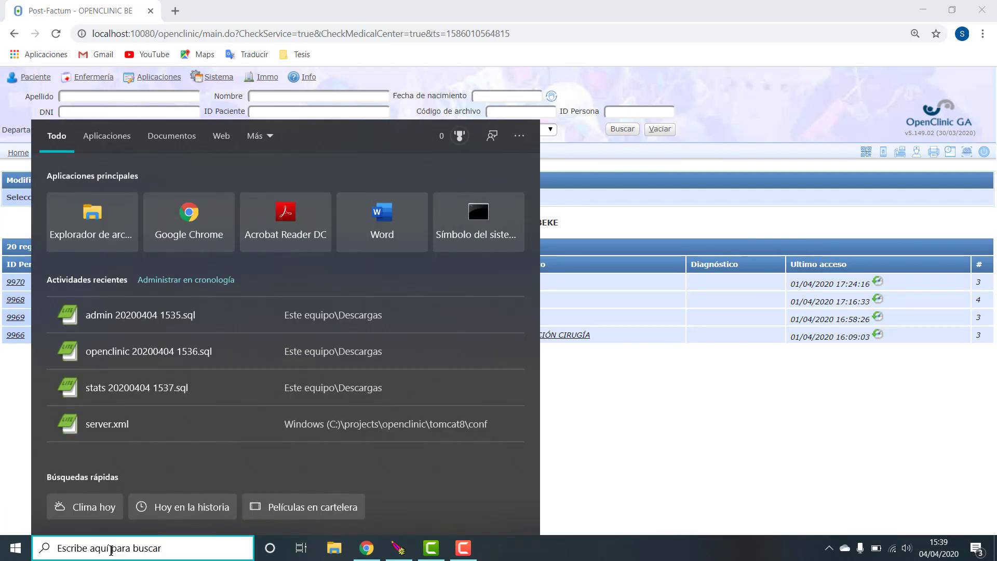
{"action": "type", "text": "mysql"}
{"action": "key", "text": "Return"}
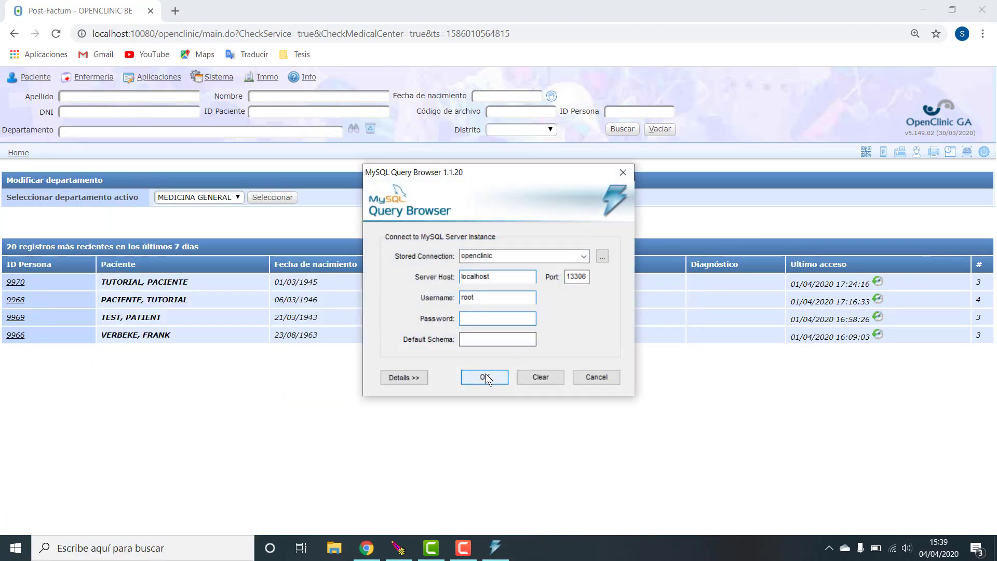
{"action": "left_click", "coordinate": [484, 373]}
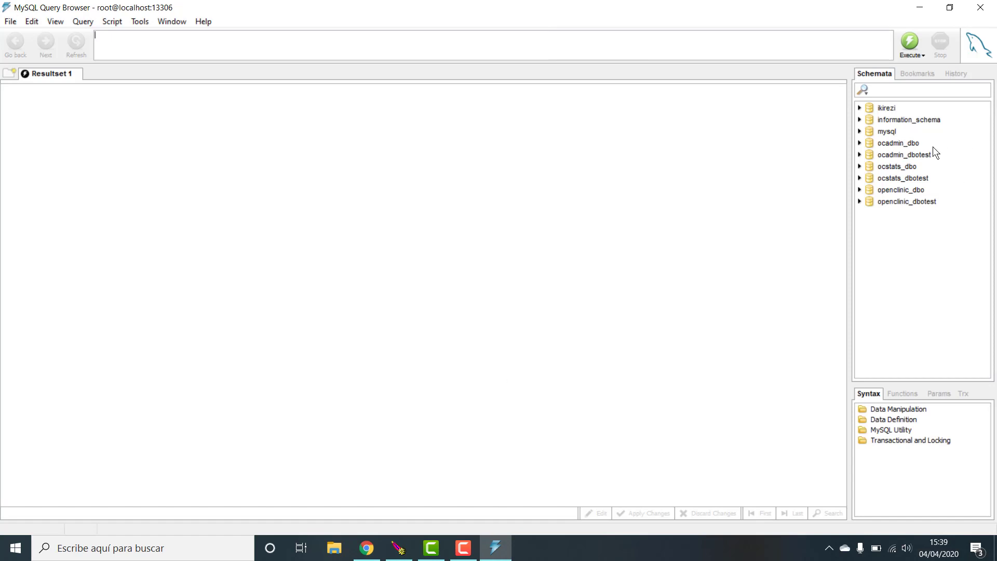
- Locate the _dbotest schemata and expand openclinic_dbotest to show its oc_ tables
{"action": "left_click", "coordinate": [927, 154]}
{"action": "left_click", "coordinate": [923, 181]}
{"action": "left_click", "coordinate": [927, 201]}
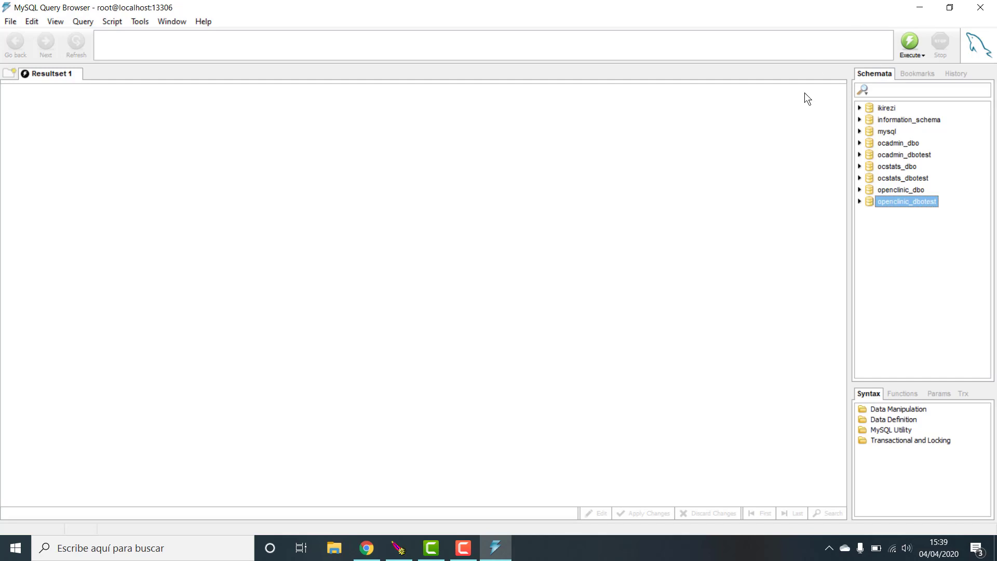
{"action": "left_click", "coordinate": [451, 34]}
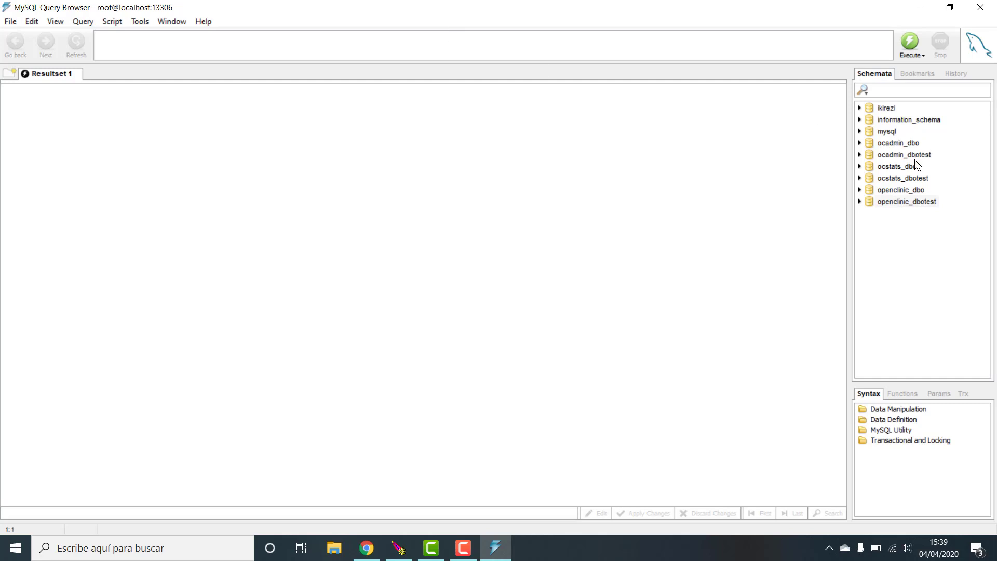
{"action": "left_click", "coordinate": [908, 192]}
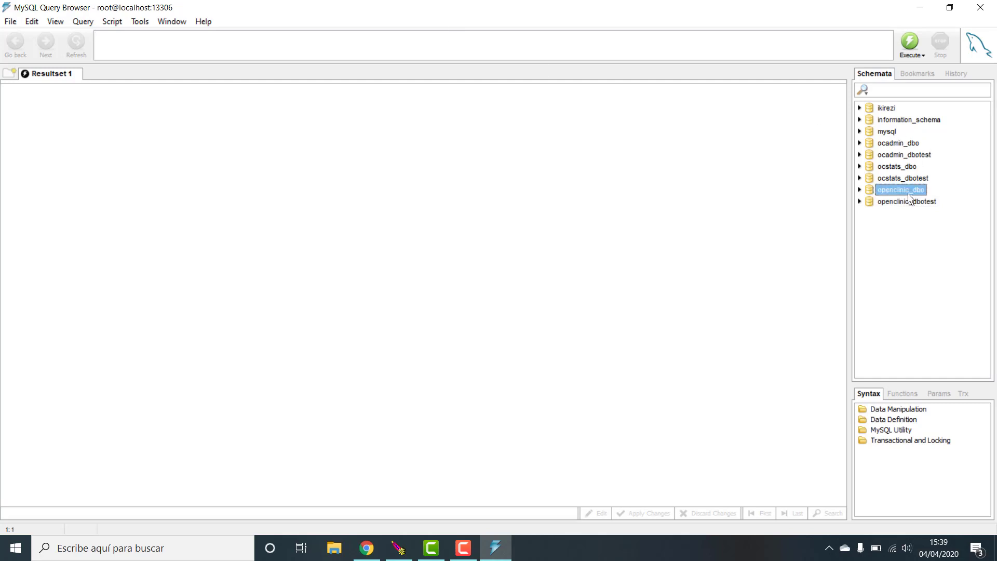
{"action": "left_click", "coordinate": [870, 204]}
{"action": "left_click", "coordinate": [859, 201]}
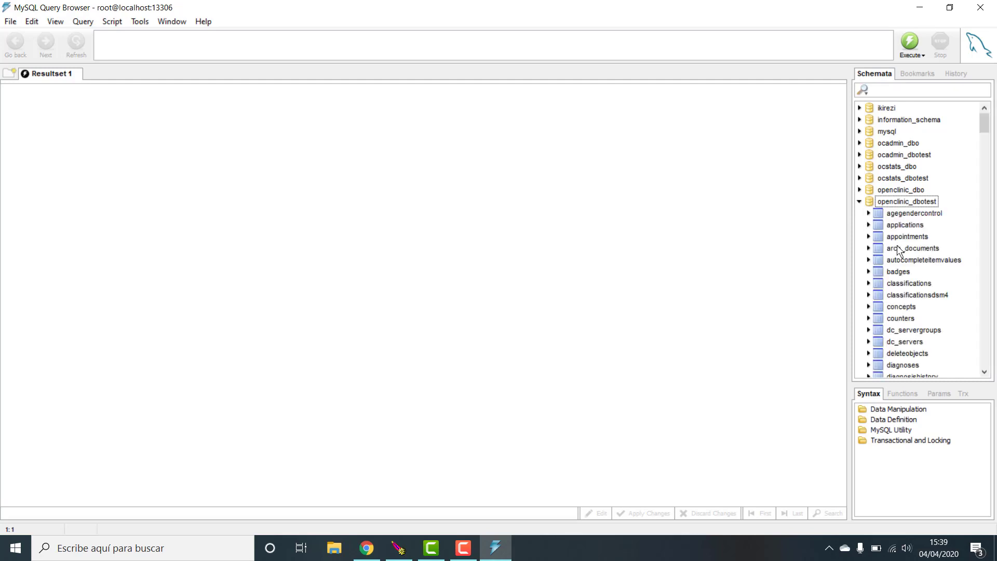
{"action": "scroll", "coordinate": [897, 247], "scroll_direction": "down", "scroll_amount": 15}
{"action": "scroll", "coordinate": [899, 249], "scroll_direction": "up", "scroll_amount": 3}
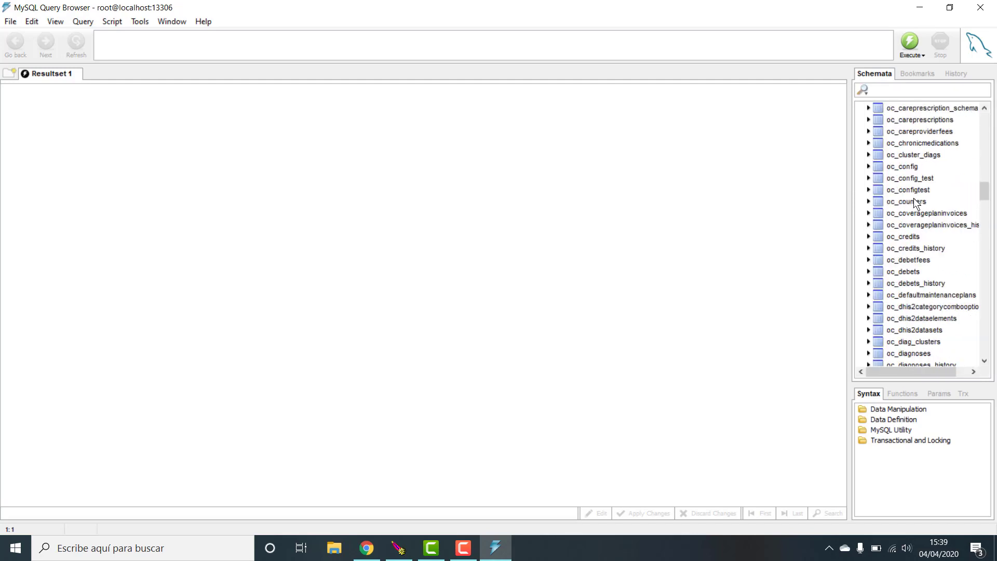
- Query openclinic_dbotest.oc_config for the row where oc_key='TemplateSource'
{"action": "double_click", "coordinate": [912, 168]}
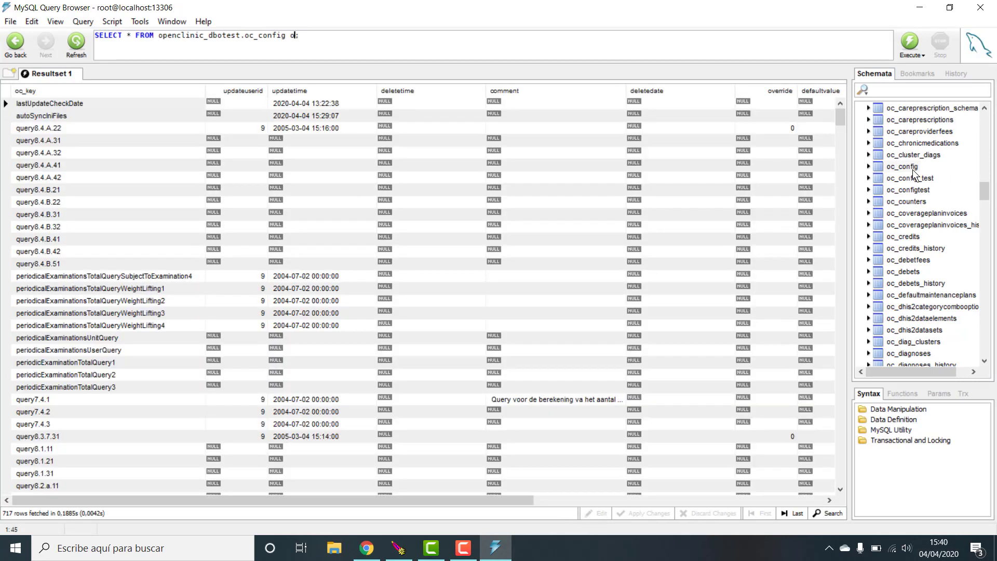
{"action": "type", "text": "oc_key=''"}
{"action": "key", "text": "Left"}
{"action": "type", "text": "TemplateSource"}
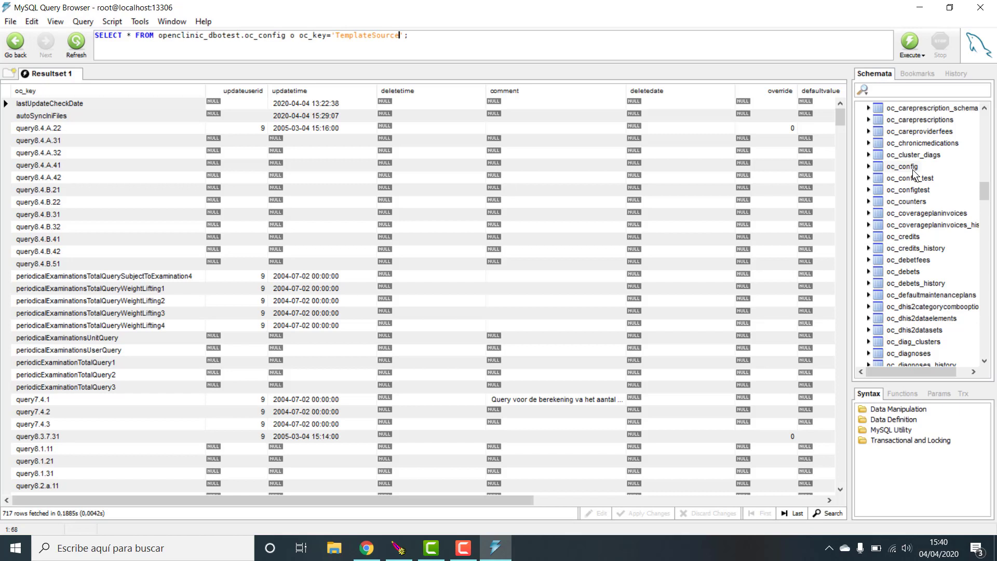
{"action": "key", "text": "ctrl+Return"}
{"action": "type", "text": "where"}
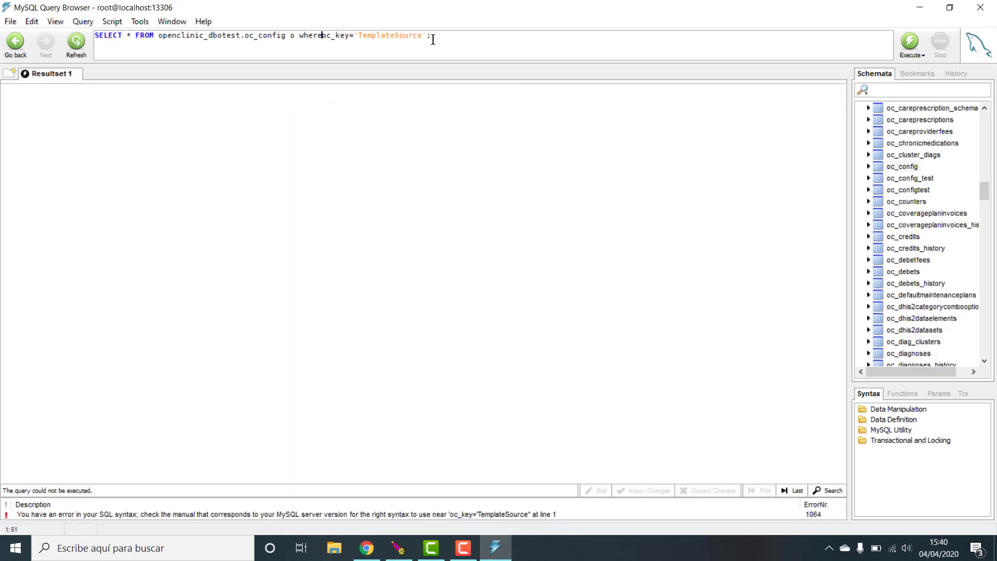
{"action": "key", "text": "ctrl+Return"}
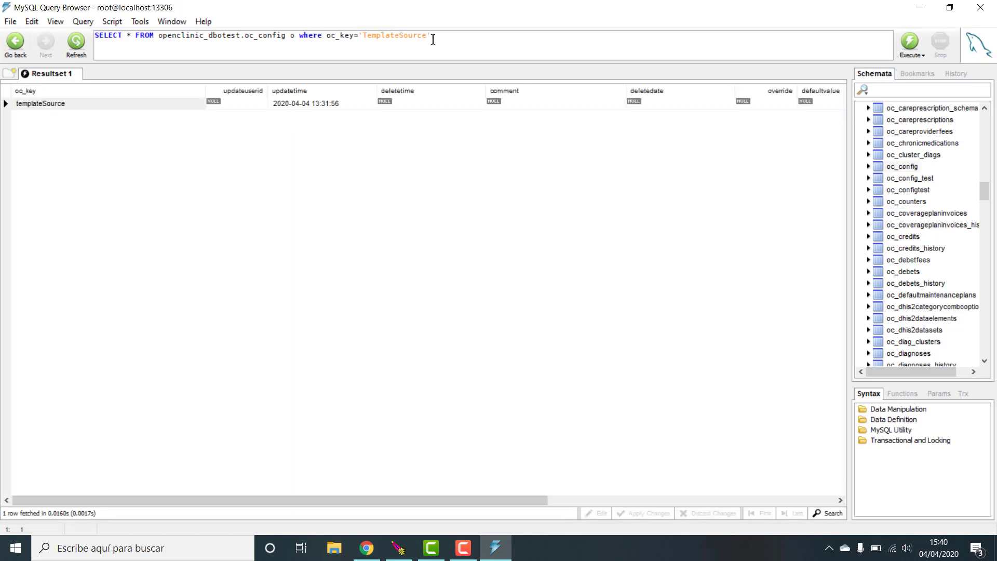
- Return only oc_value and widen the column to reveal the openclinicTest URL
{"action": "left_click", "coordinate": [128, 35]}
{"action": "key", "text": "BackSpace"}
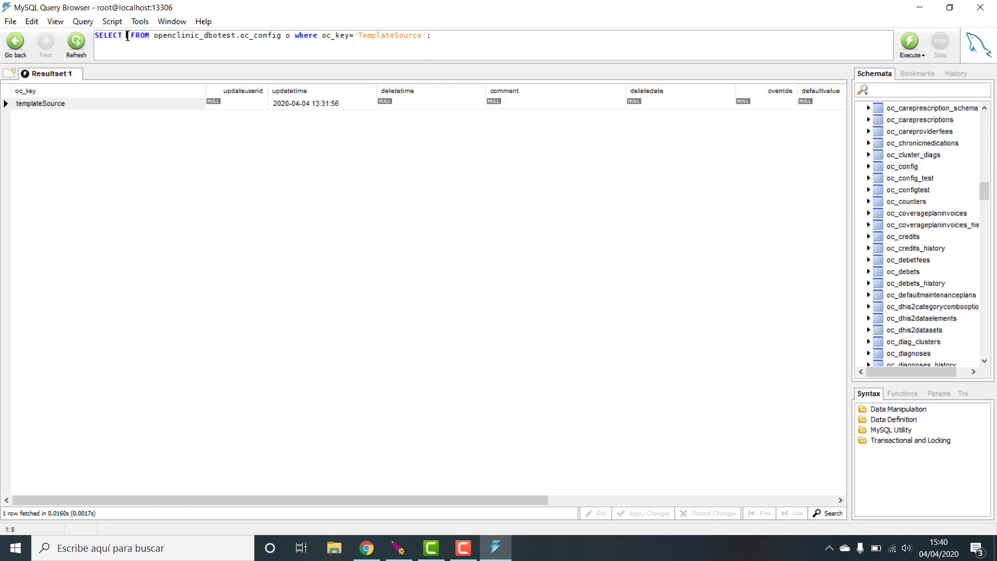
{"action": "type", "text": "oc_value"}
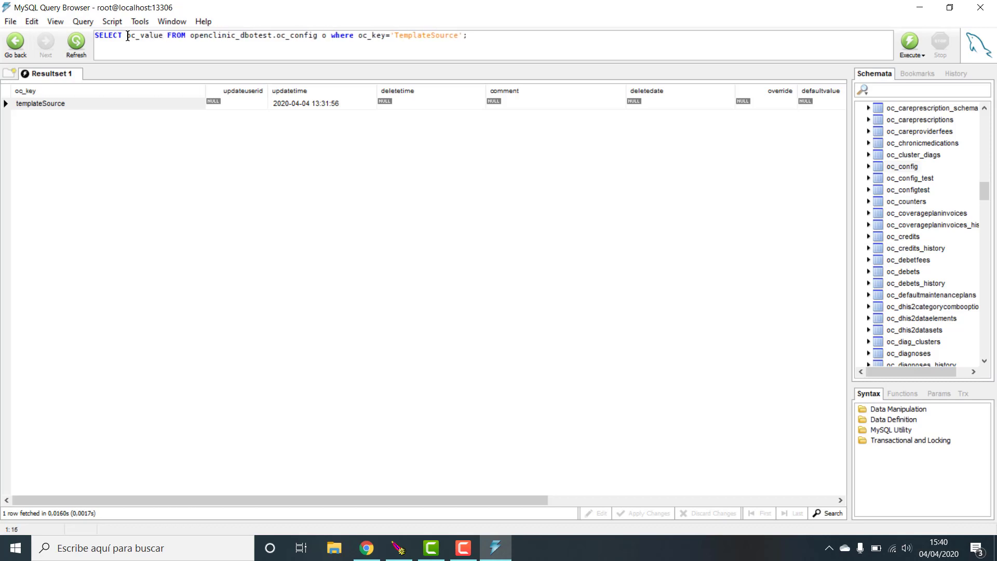
{"action": "key", "text": "ctrl+Return"}
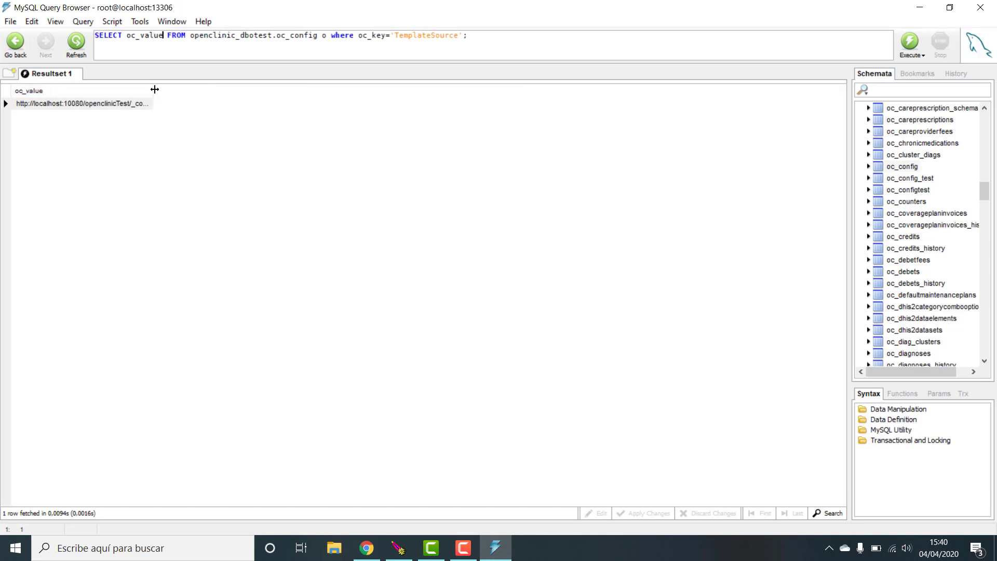
{"action": "left_click_drag", "start_coordinate": [155, 89], "coordinate": [365, 119]}
{"action": "left_click", "coordinate": [180, 103]}
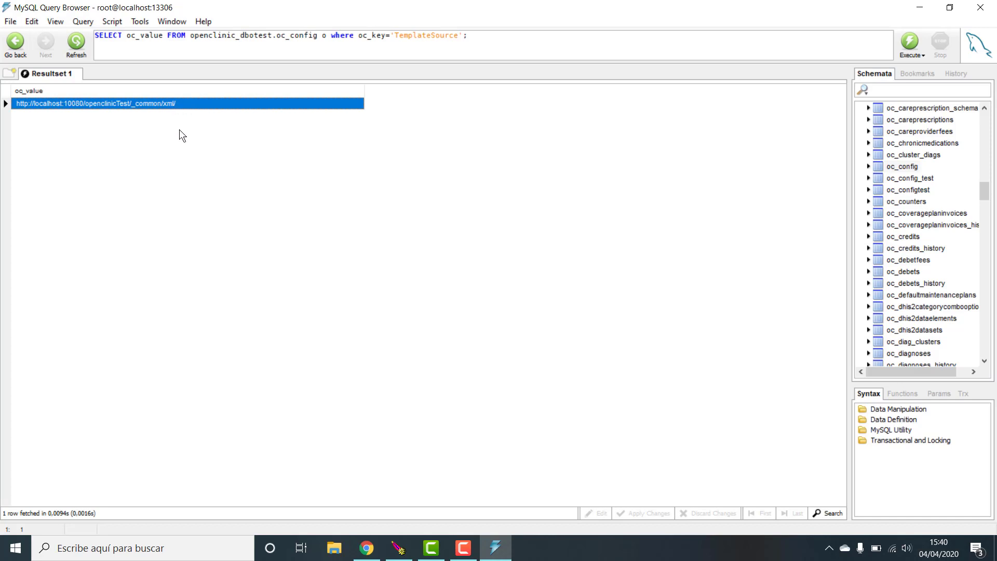
{"action": "left_click", "coordinate": [367, 548]}
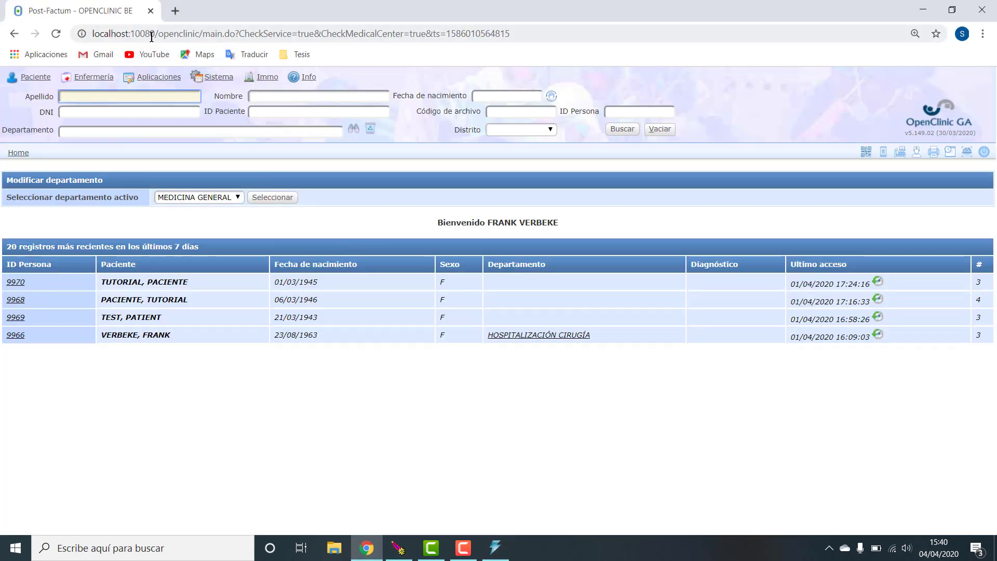
{"action": "left_click", "coordinate": [495, 548]}
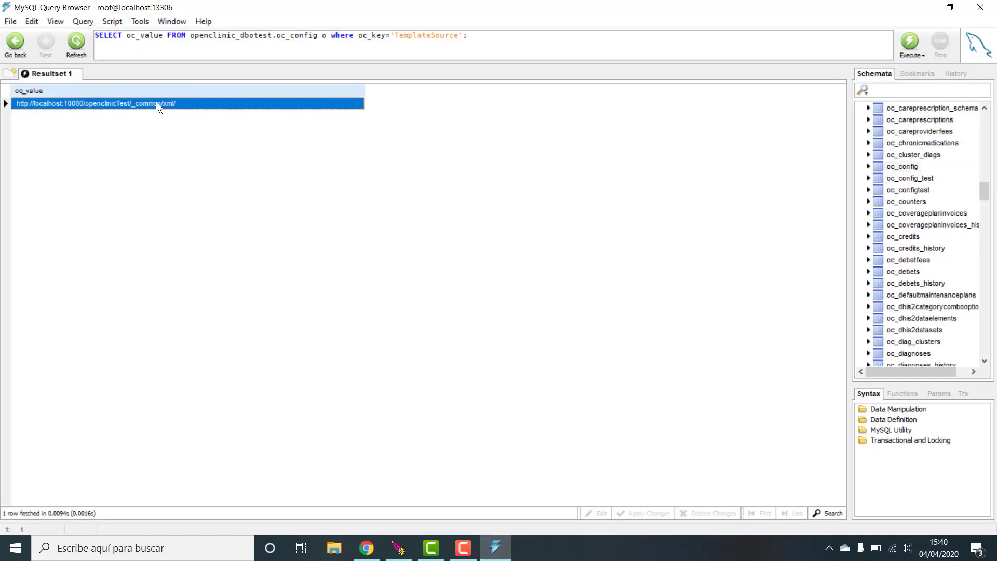
{"action": "left_click", "coordinate": [114, 104]}
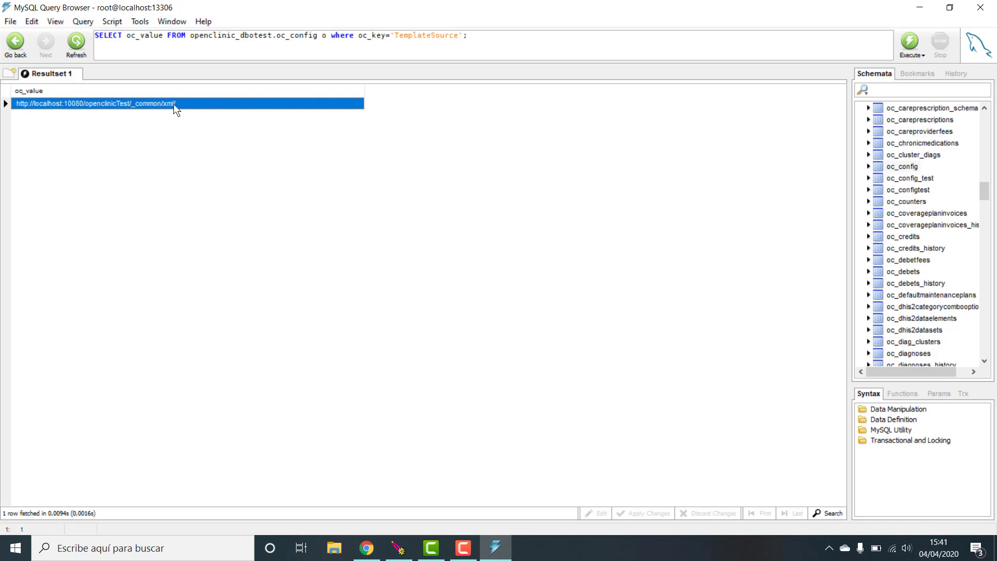
- Begin an UPDATE on openclinic_dbotest.oc_config with 'set oc_value=' on a new line
{"action": "left_click", "coordinate": [493, 42]}
{"action": "key", "text": "Return"}
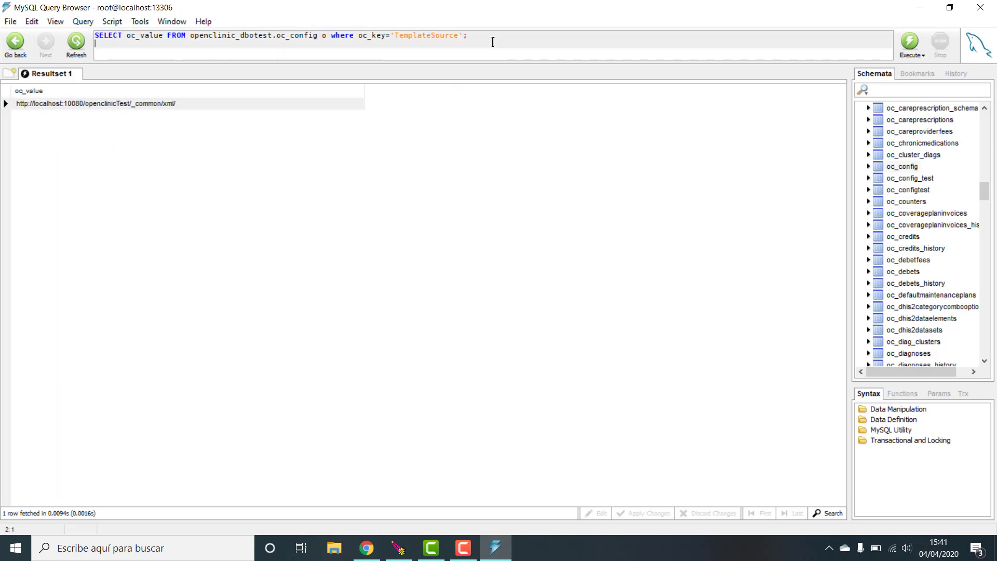
{"action": "type", "text": "up"}
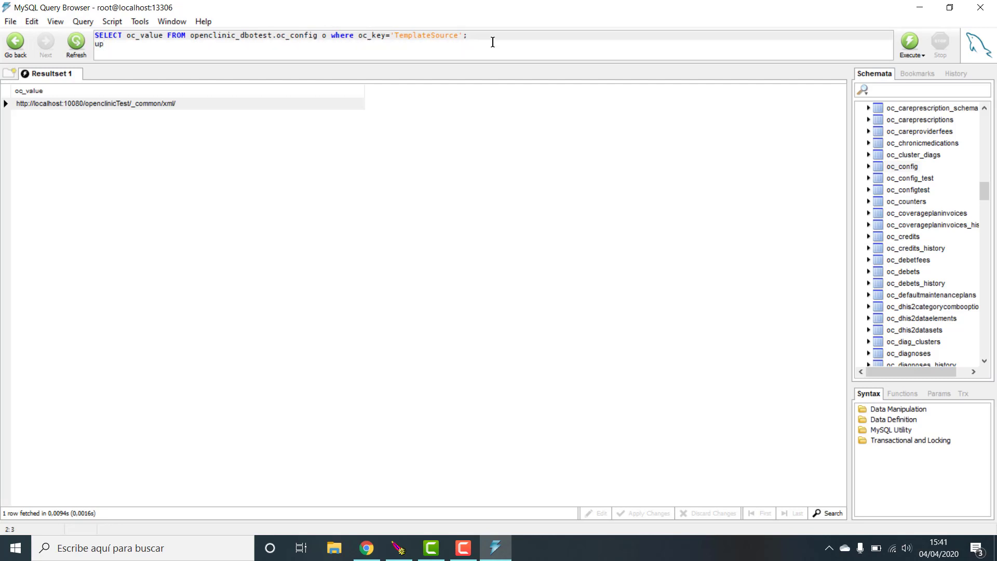
{"action": "type", "text": "date"}
{"action": "type", "text": " oc_config"}
{"action": "key", "text": "Left"}
{"action": "key", "text": "Left"}
{"action": "key", "text": "Left"}
{"action": "key", "text": "Left"}
{"action": "type", "text": "openclicni_dbo"}
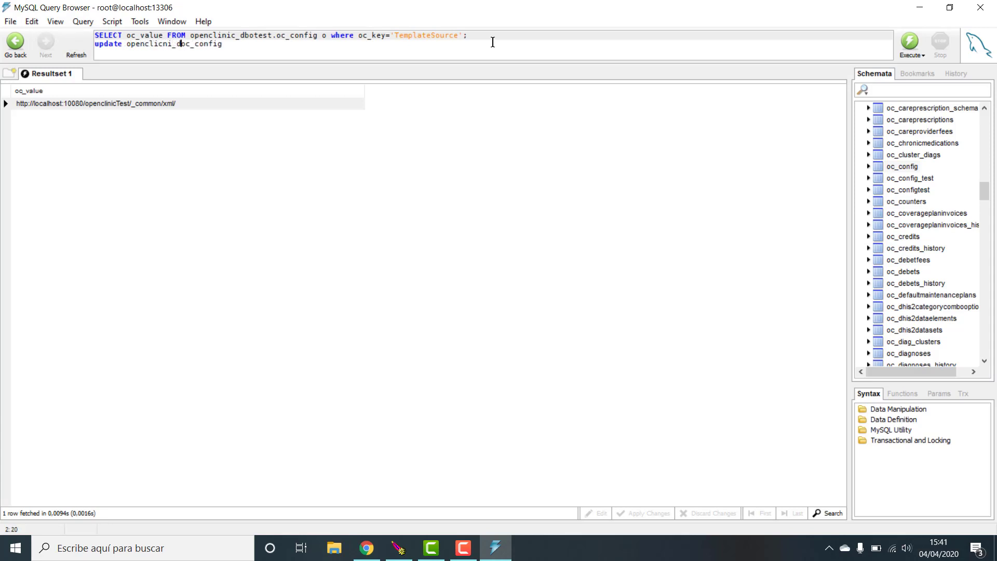
{"action": "type", "text": "test."}
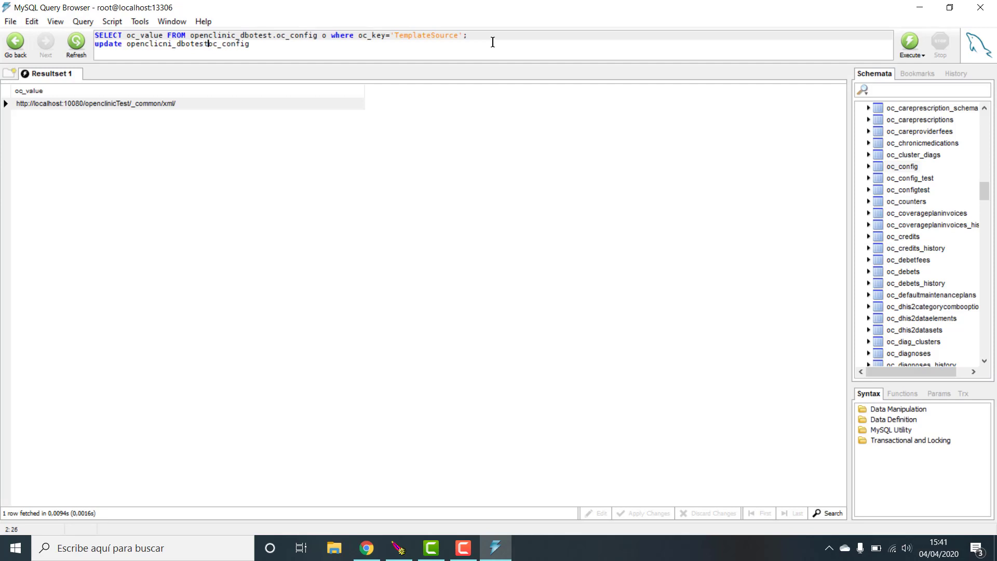
{"action": "left_click", "coordinate": [171, 47]}
{"action": "key", "text": "BackSpace"}
{"action": "key", "text": "BackSpace"}
{"action": "key", "text": "BackSpace"}
{"action": "type", "text": "nic"}
{"action": "left_click", "coordinate": [280, 46]}
{"action": "type", "text": "set oc_value="}
- Paste the copied URL as the value, add WHERE oc_key='TemplateSource', and run the update
{"action": "right_click", "coordinate": [175, 102]}
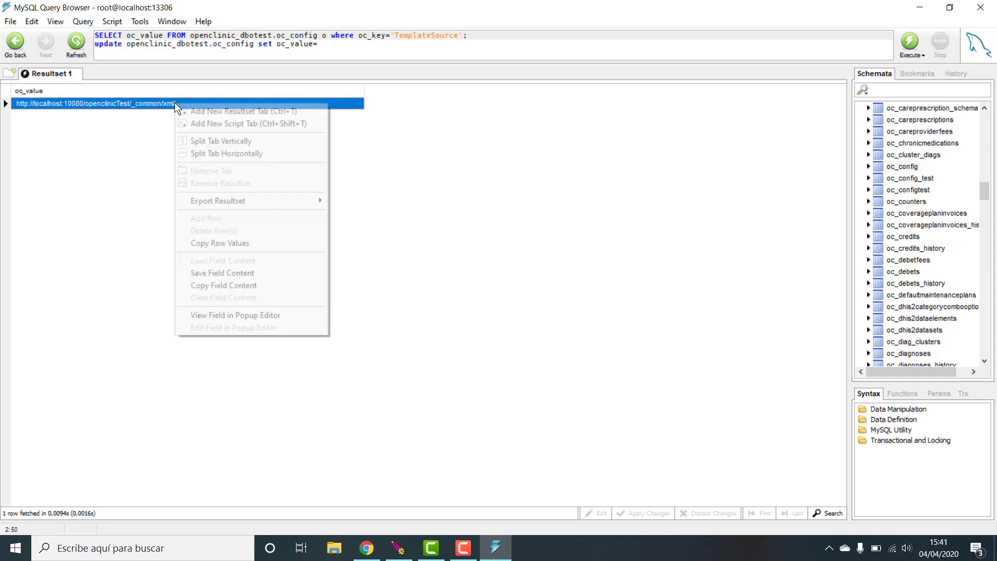
{"action": "left_click", "coordinate": [245, 245]}
{"action": "left_click", "coordinate": [352, 52]}
{"action": "key", "text": "ctrl+v"}
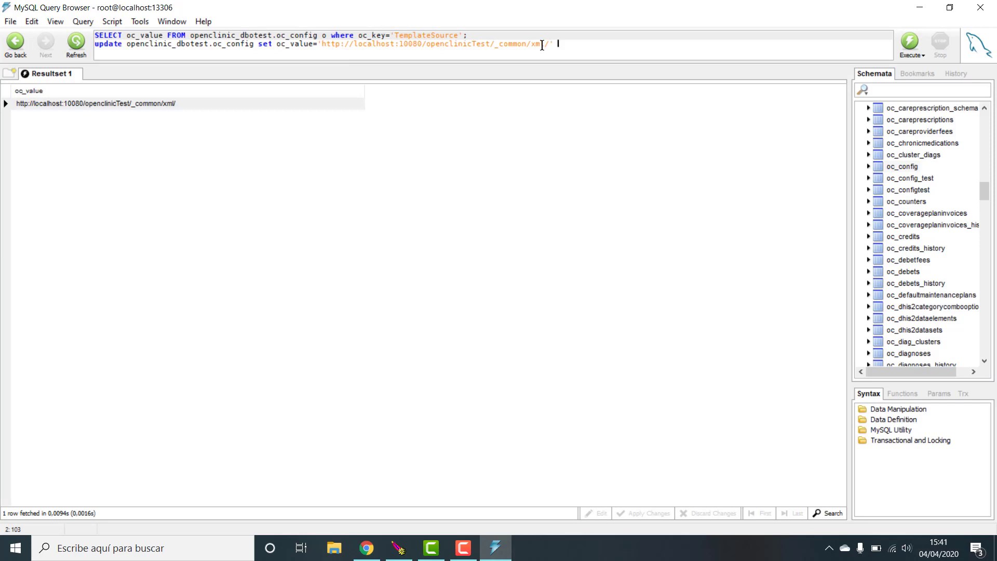
{"action": "type", "text": "where "}
{"action": "type", "text": "oc_key"}
{"action": "type", "text": "=''"}
{"action": "type", "text": "Template"}
{"action": "type", "text": "Source"}
{"action": "key", "text": "ctrl+Return"}
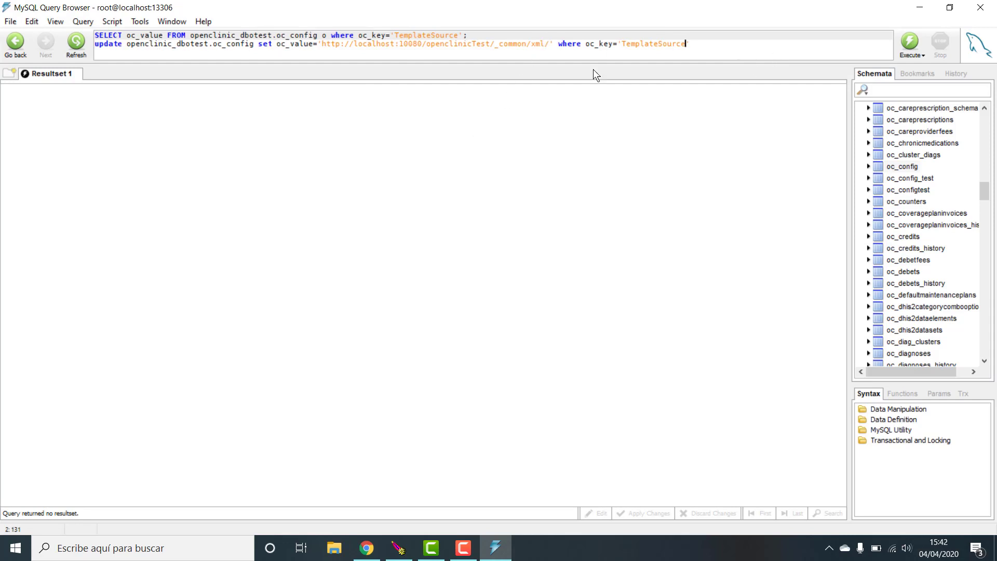
{"action": "left_click", "coordinate": [490, 43]}
{"action": "left_click_drag", "start_coordinate": [490, 44], "coordinate": [471, 43]}
{"action": "key", "text": "Delete"}
{"action": "left_click", "coordinate": [543, 45]}
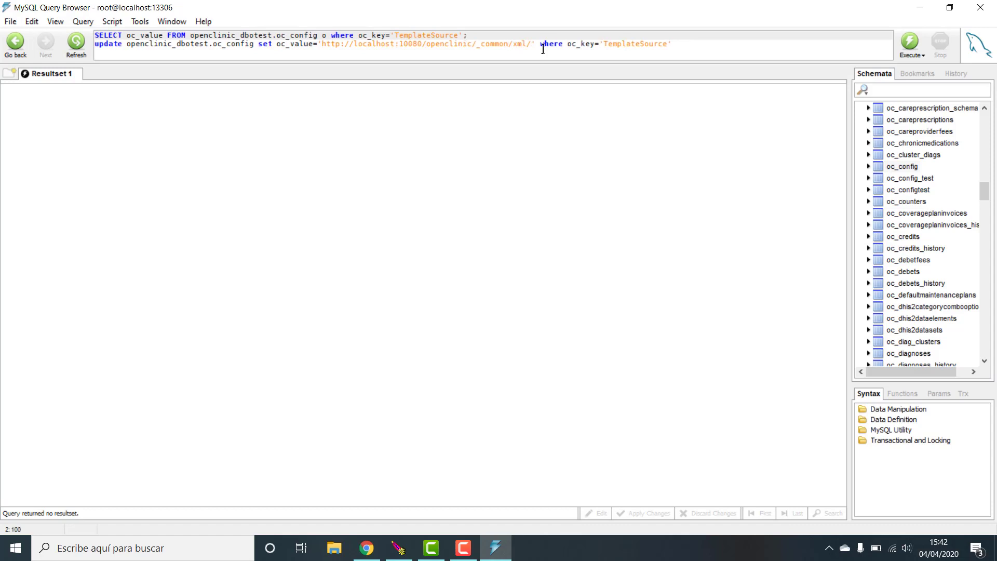
{"action": "key", "text": "ctrl+Return"}
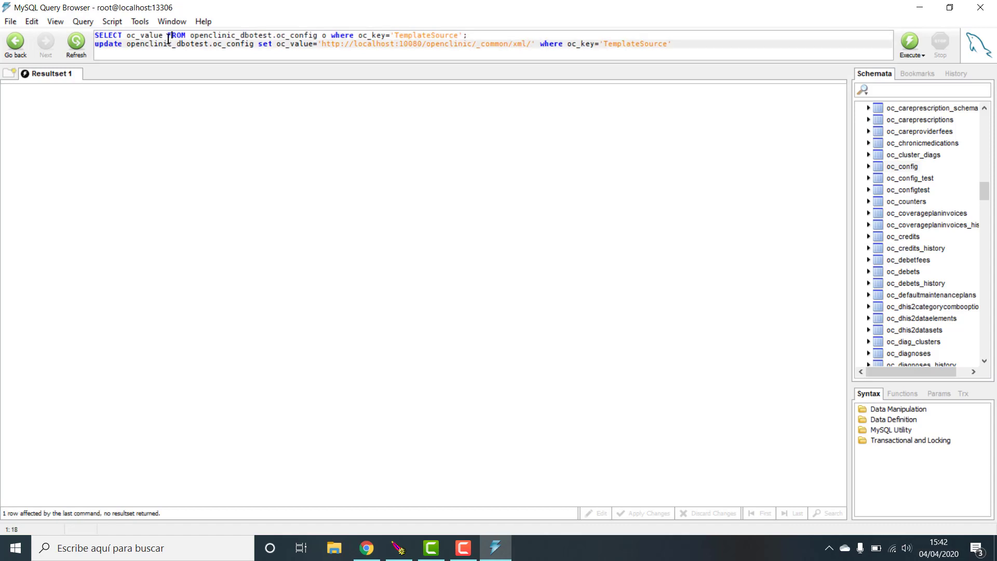
{"action": "left_click", "coordinate": [167, 36]}
{"action": "key", "text": "ctrl+Return"}
- Re-insert 'Test' into the URL, run the UPDATE, and re-run the SELECT showing the openclinicTest value
{"action": "left_click", "coordinate": [114, 105]}
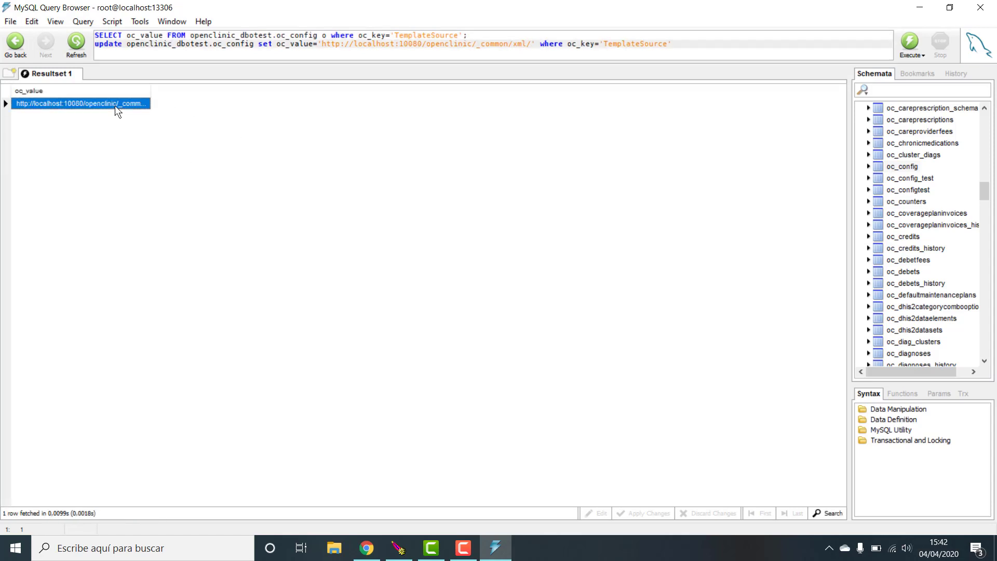
{"action": "left_click_drag", "start_coordinate": [150, 90], "coordinate": [241, 91]}
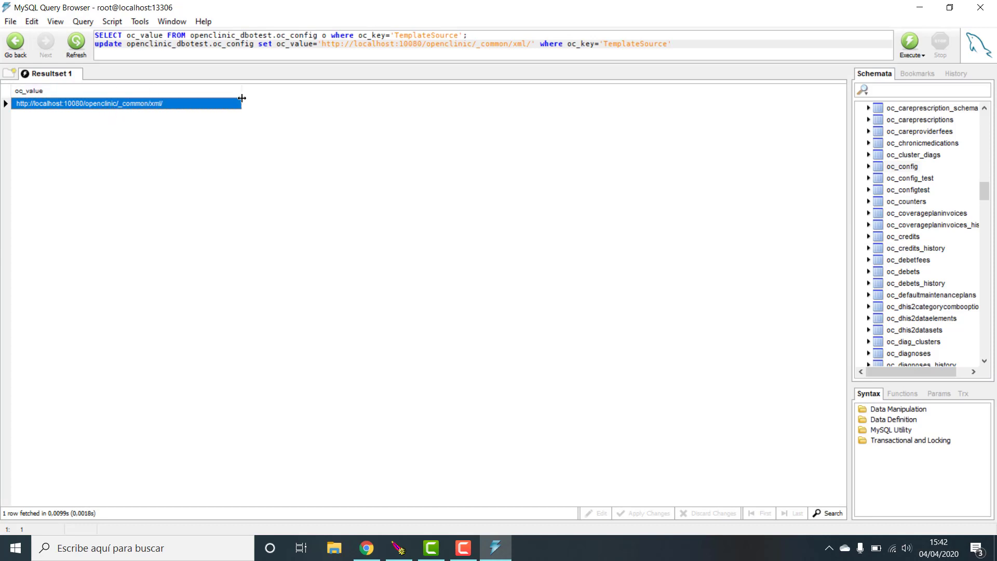
{"action": "left_click", "coordinate": [472, 44]}
{"action": "type", "text": "Test"}
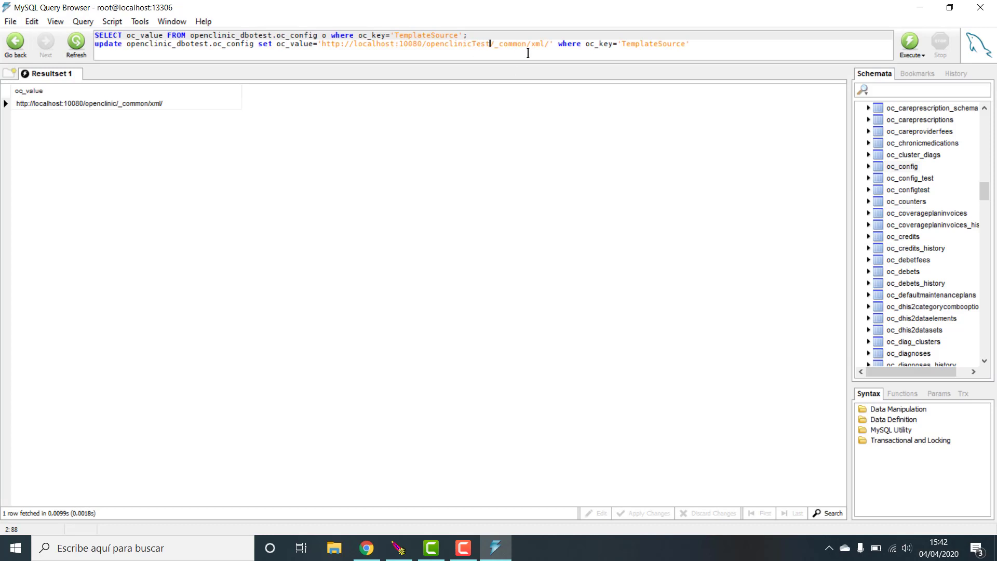
{"action": "key", "text": "ctrl+Return"}
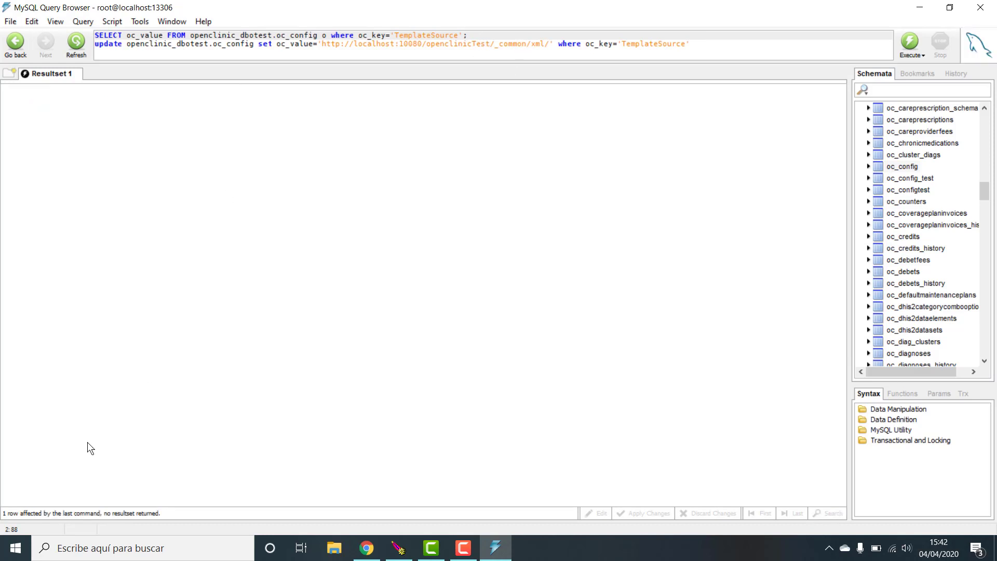
{"action": "left_click", "coordinate": [371, 35]}
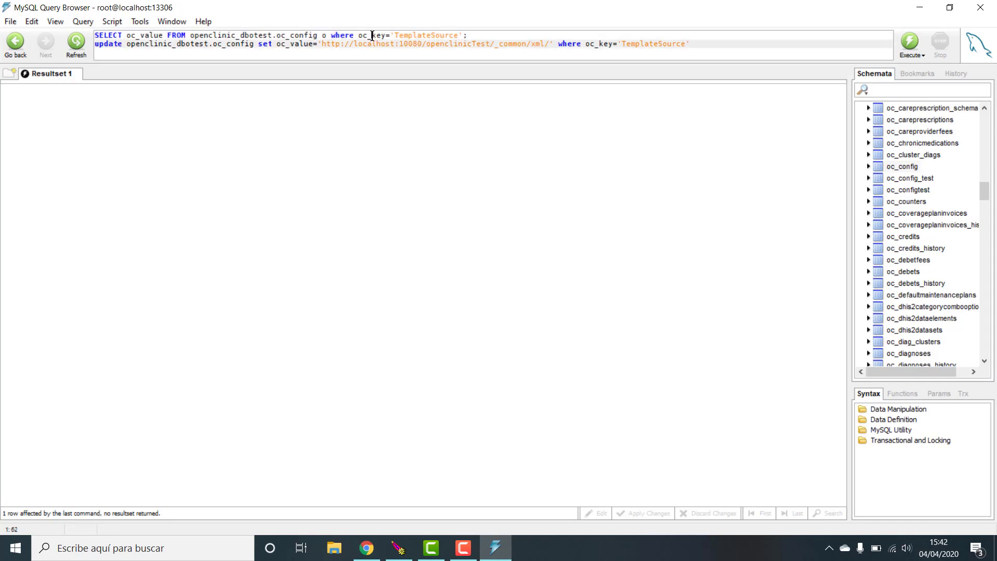
{"action": "key", "text": "ctrl+Return"}
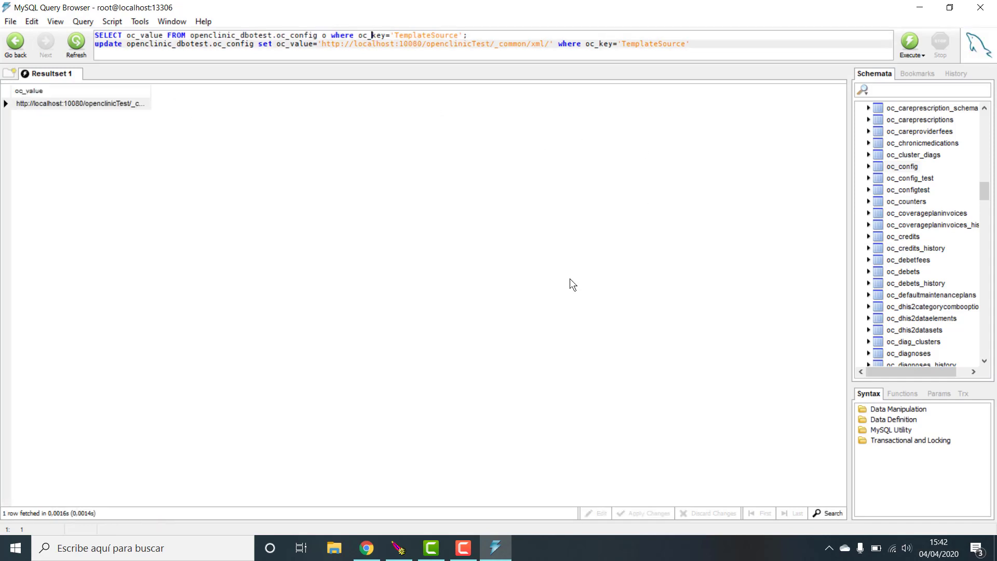
- Close the query browser and the Tomcat8 console, then reload OpenClinic to get ERR_CONNECTION_REFUSED
{"action": "left_click", "coordinate": [981, 9]}
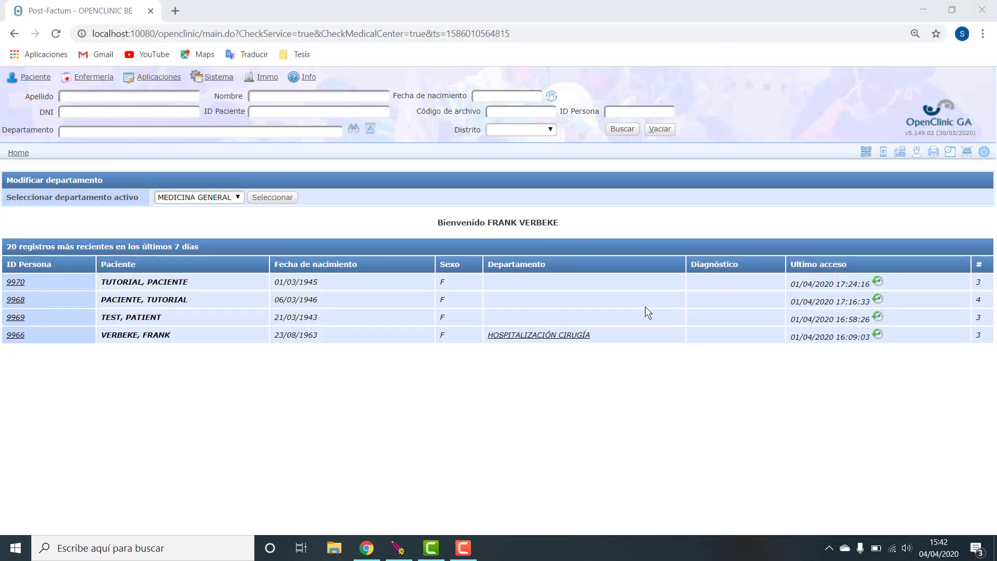
{"action": "left_click", "coordinate": [399, 548]}
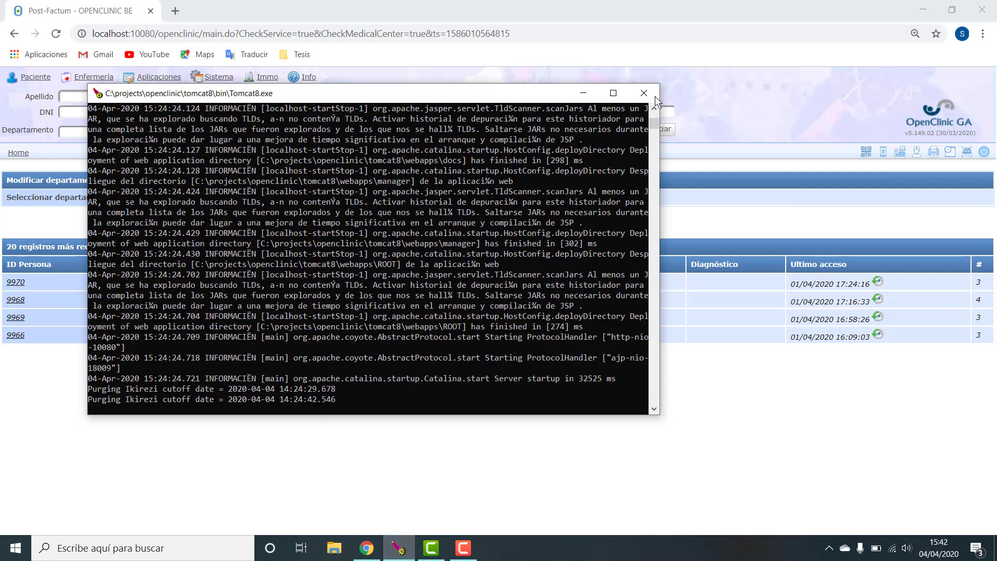
{"action": "left_click", "coordinate": [648, 93]}
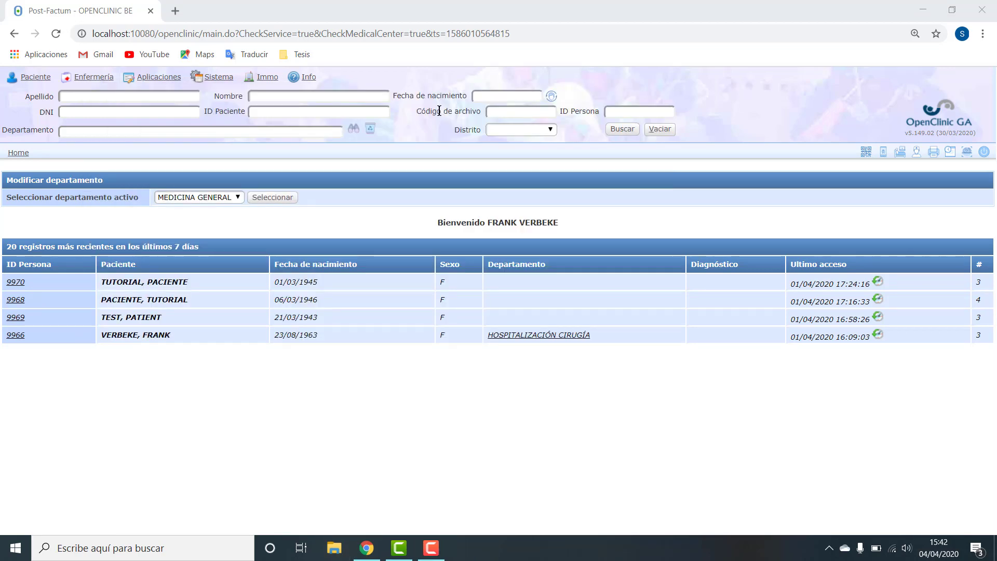
{"action": "key", "text": "super+e"}
{"action": "left_click", "coordinate": [659, 101]}
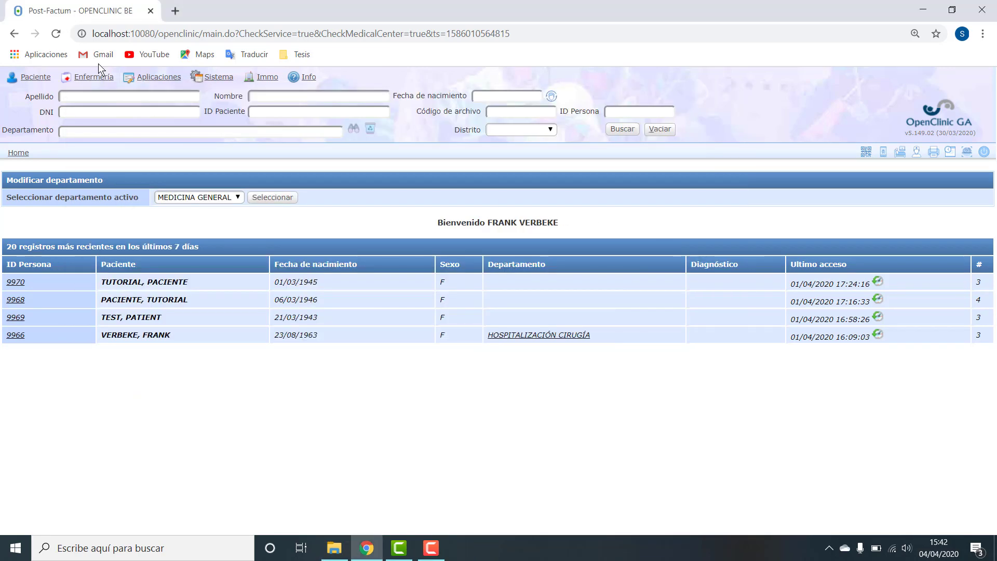
{"action": "left_click", "coordinate": [60, 38]}
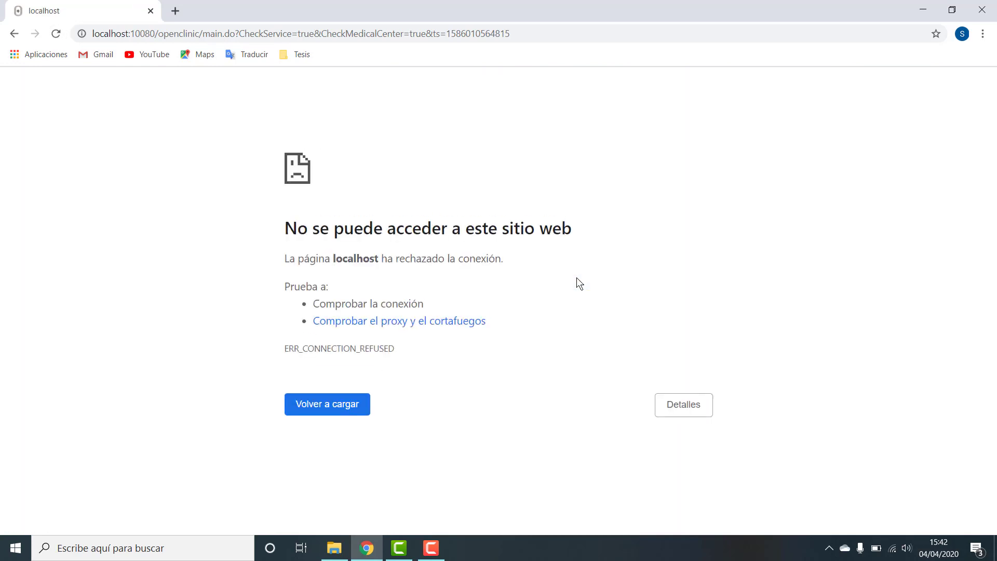
{"action": "right_click", "coordinate": [576, 278]}
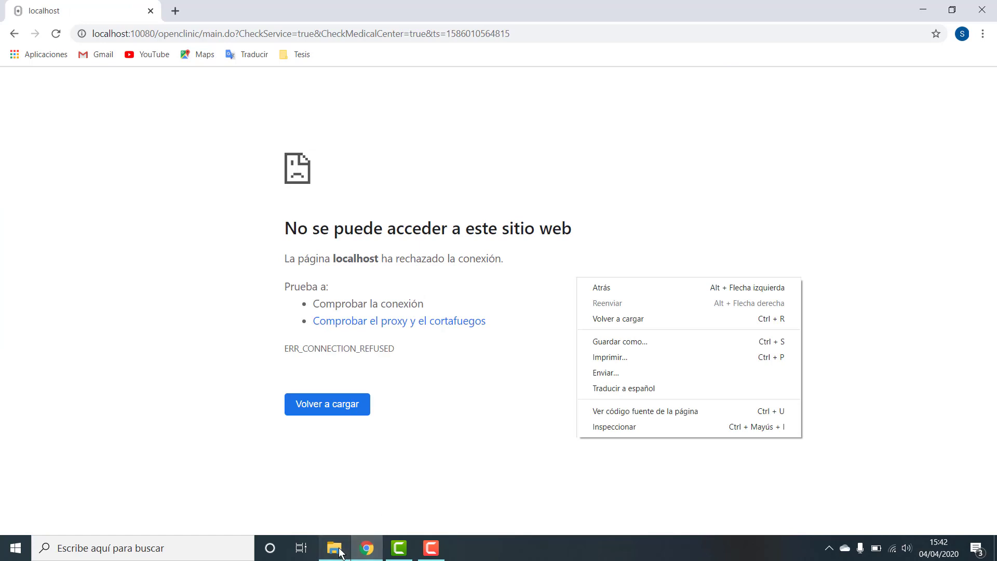
- Launch Tomcat8.exe from C:\projects\openclinic\tomcat8\bin, then select the 404 page's path in Chrome
{"action": "left_click", "coordinate": [334, 548]}
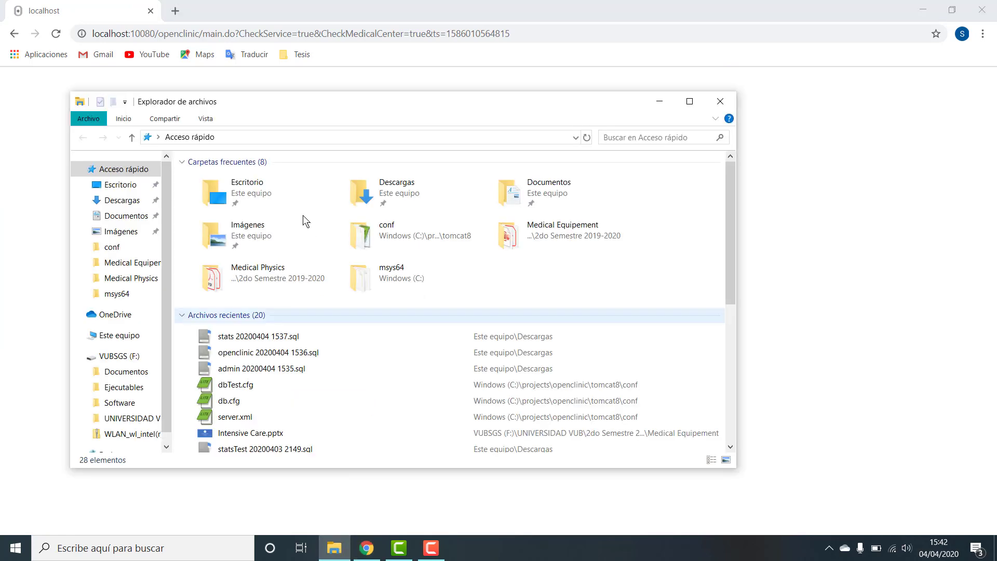
{"action": "left_click", "coordinate": [113, 247]}
{"action": "left_click", "coordinate": [384, 137]}
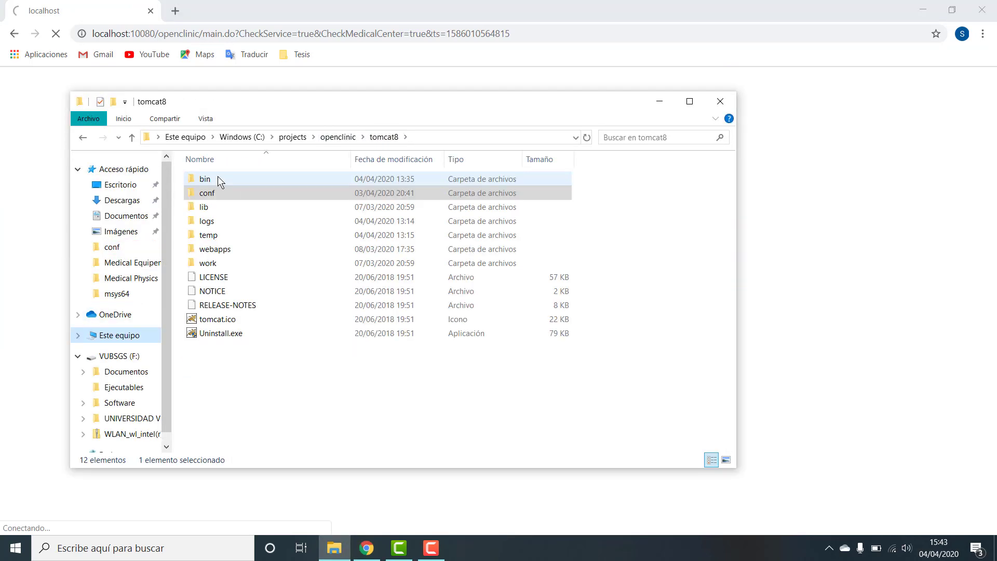
{"action": "double_click", "coordinate": [217, 177]}
{"action": "double_click", "coordinate": [235, 297]}
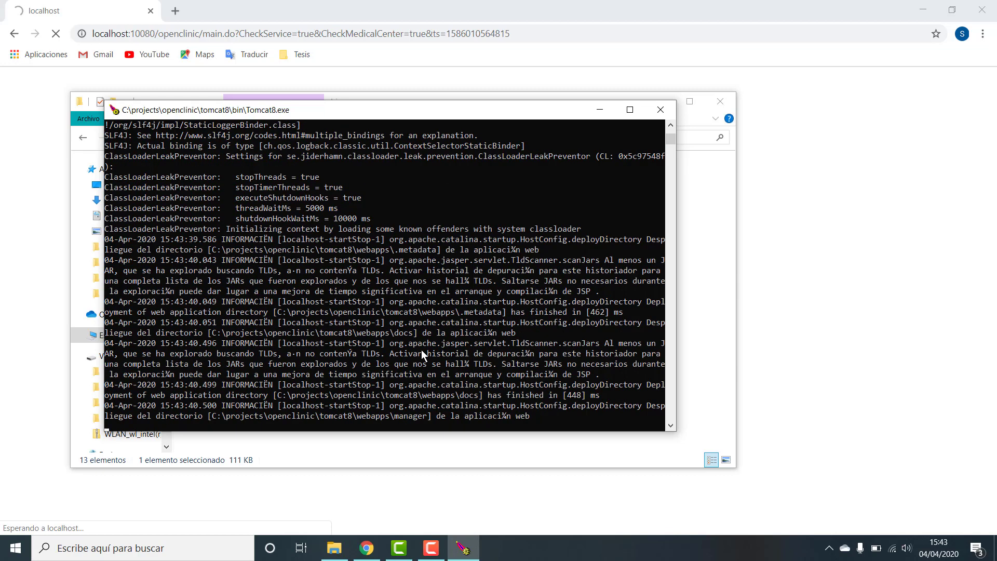
{"action": "left_click_drag", "start_coordinate": [156, 33], "coordinate": [265, 33]}
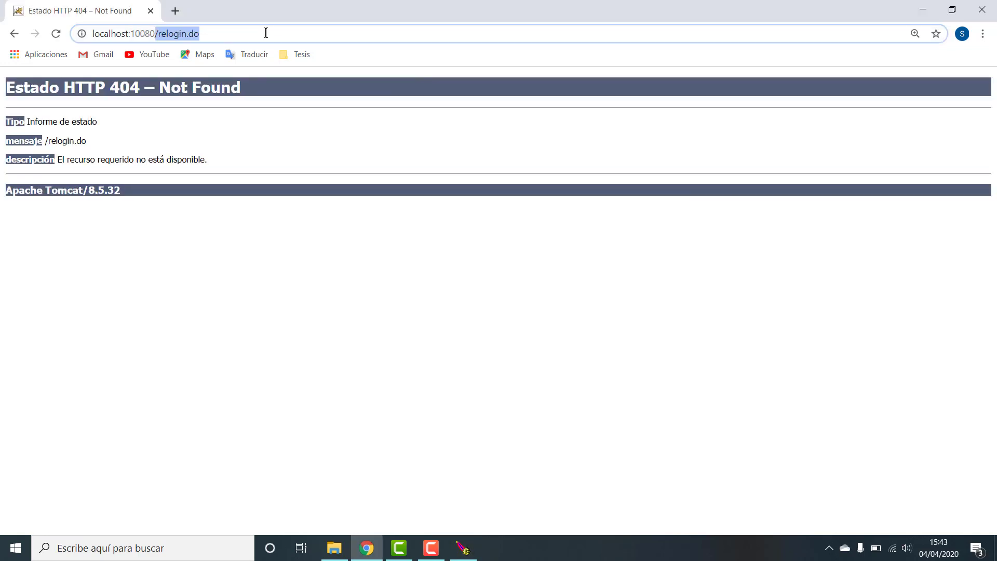
- Load localhost:10080/openclinic and log in
{"action": "type", "text": "/op"}
{"action": "key", "text": "Return"}
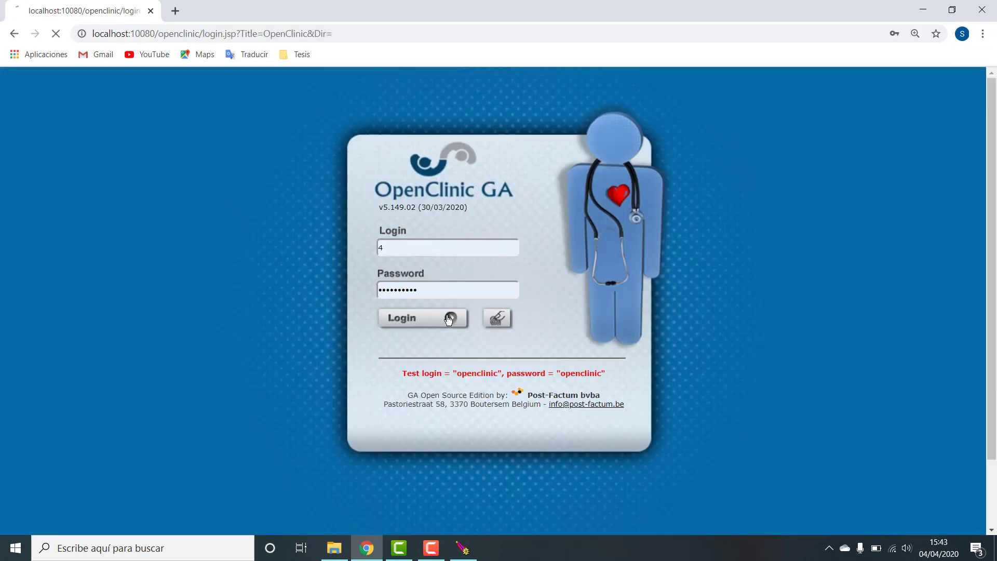
{"action": "left_click", "coordinate": [448, 320]}
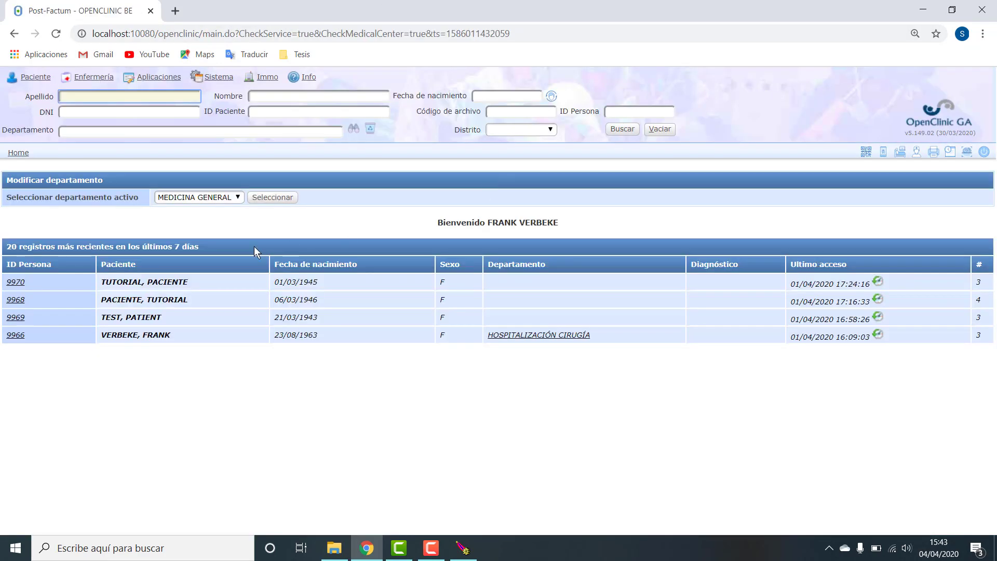
- Switch the address to openclinicTest, log in, and open Sistema > Gestión
{"action": "left_click_drag", "start_coordinate": [200, 34], "coordinate": [559, 25]}
{"action": "type", "text": "Test"}
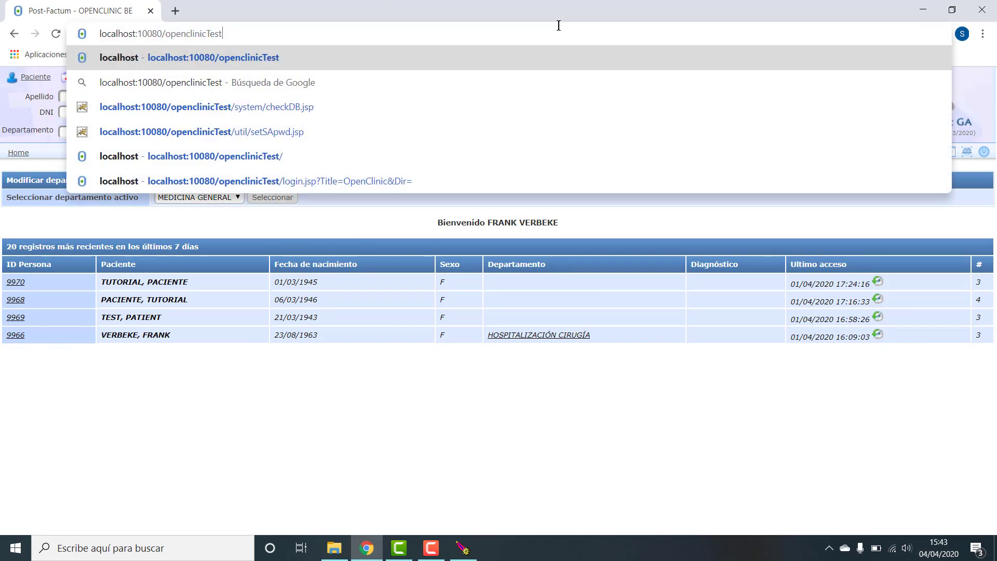
{"action": "key", "text": "Return"}
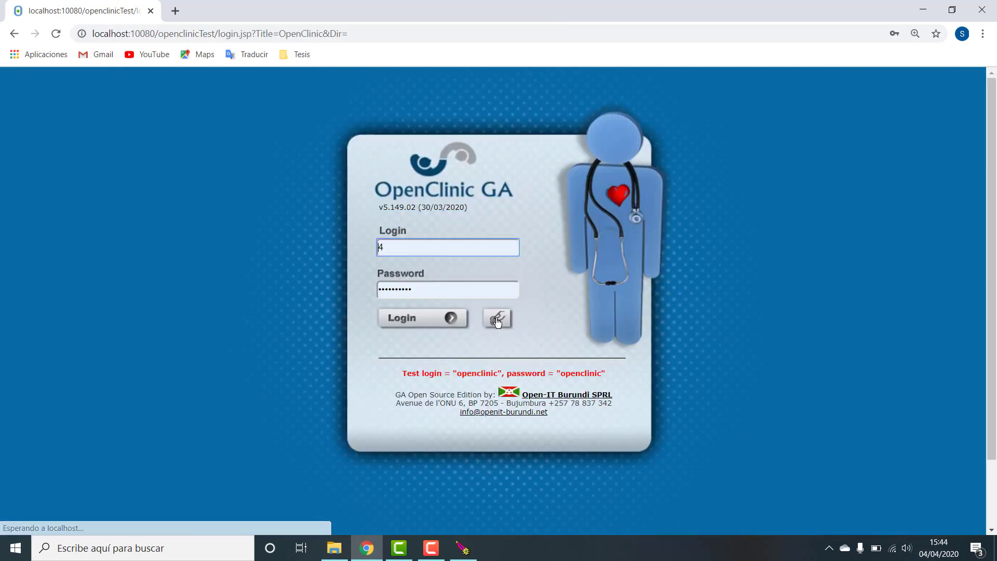
{"action": "left_click", "coordinate": [497, 322]}
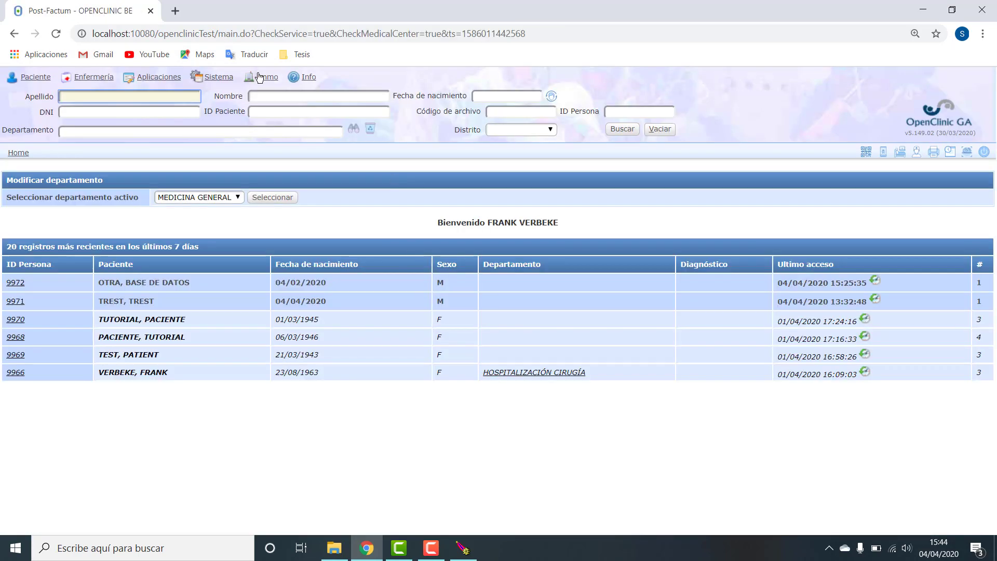
{"action": "mouse_move", "coordinate": [225, 79]}
{"action": "left_click", "coordinate": [223, 159]}
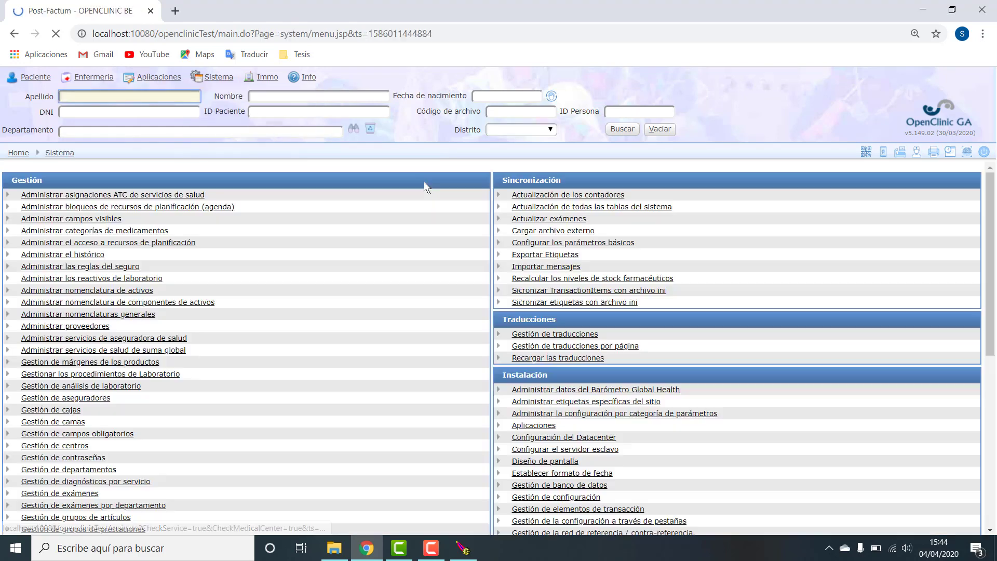
- Open 'Configurar los parámetros básicos', keeping País as PERÚ and the support country as BURUNDI
{"action": "left_click", "coordinate": [596, 242]}
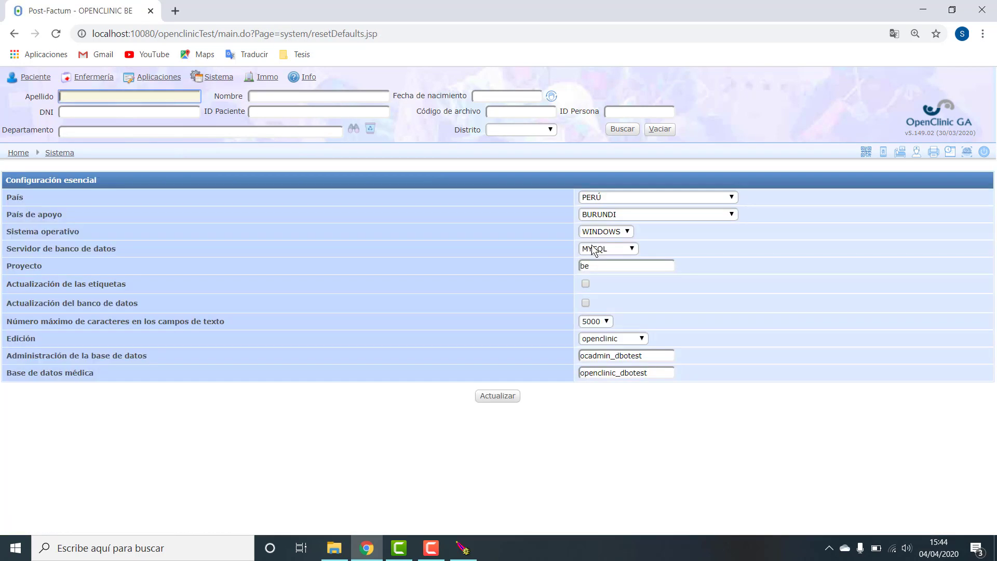
{"action": "left_click", "coordinate": [659, 200]}
{"action": "left_click", "coordinate": [658, 200]}
{"action": "left_click", "coordinate": [651, 213]}
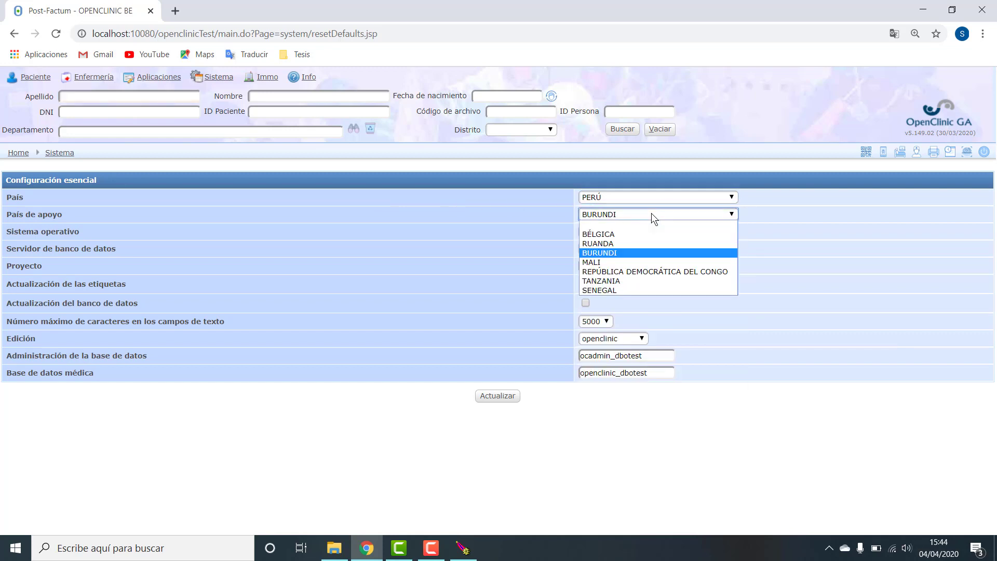
{"action": "left_click", "coordinate": [644, 235]}
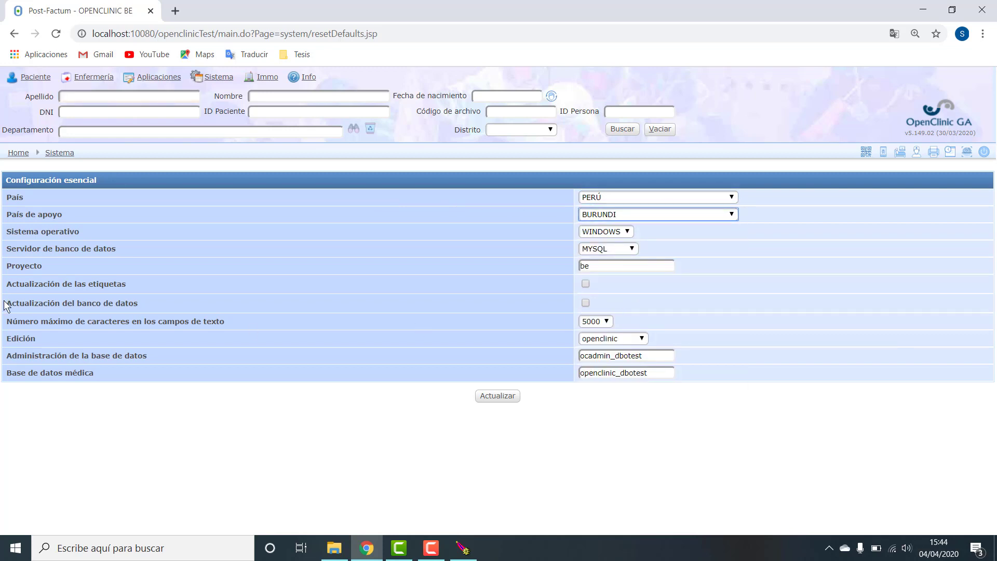
- Tick 'Actualización del banco de datos' and highlight the ocadmin_dbotest and openclinic_dbotest database names
{"action": "left_click_drag", "start_coordinate": [6, 304], "coordinate": [141, 305]}
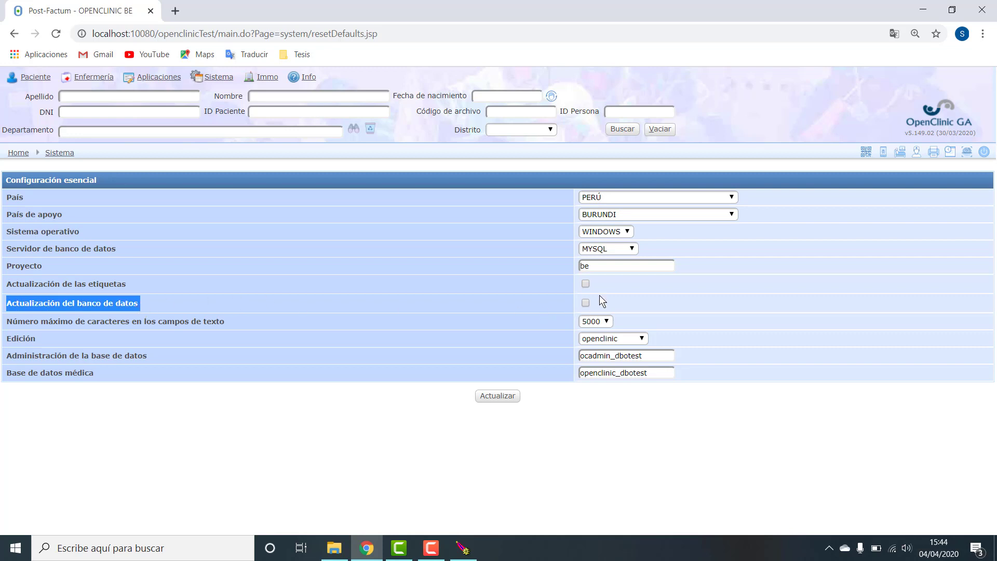
{"action": "left_click", "coordinate": [349, 302]}
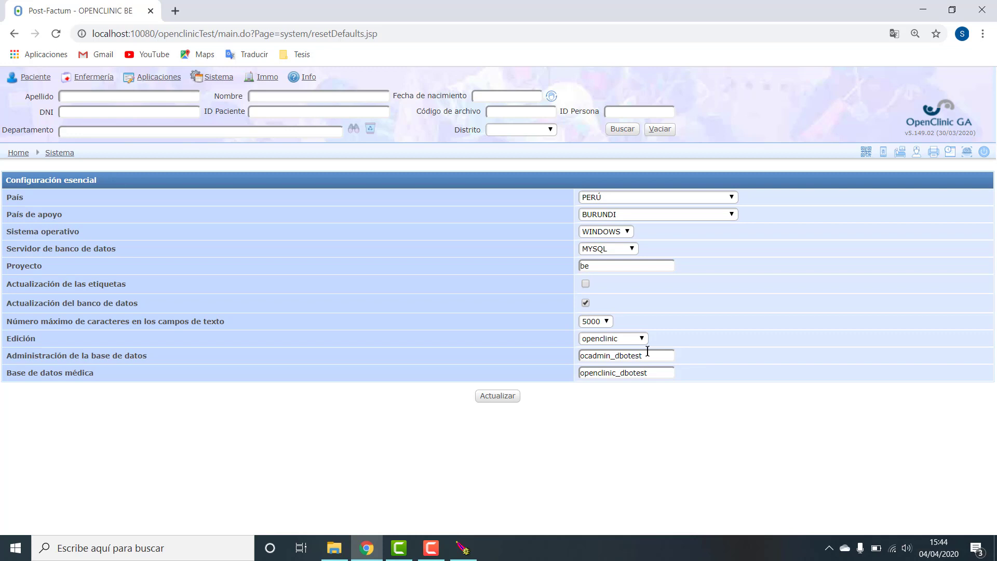
{"action": "left_click_drag", "start_coordinate": [672, 355], "coordinate": [579, 356]}
{"action": "left_click_drag", "start_coordinate": [659, 372], "coordinate": [557, 378]}
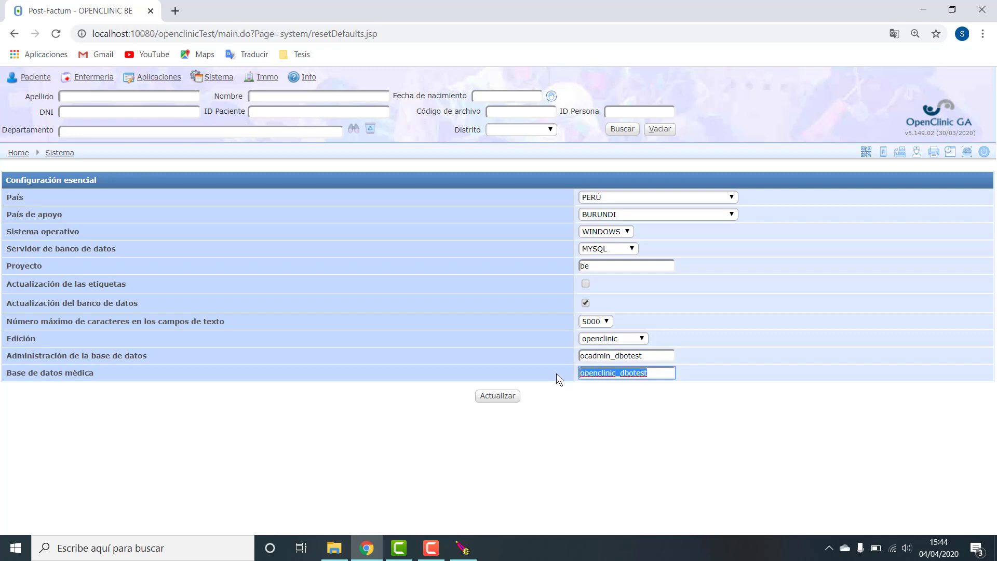
{"action": "left_click", "coordinate": [649, 355]}
{"action": "left_click_drag", "start_coordinate": [629, 355], "coordinate": [650, 355]}
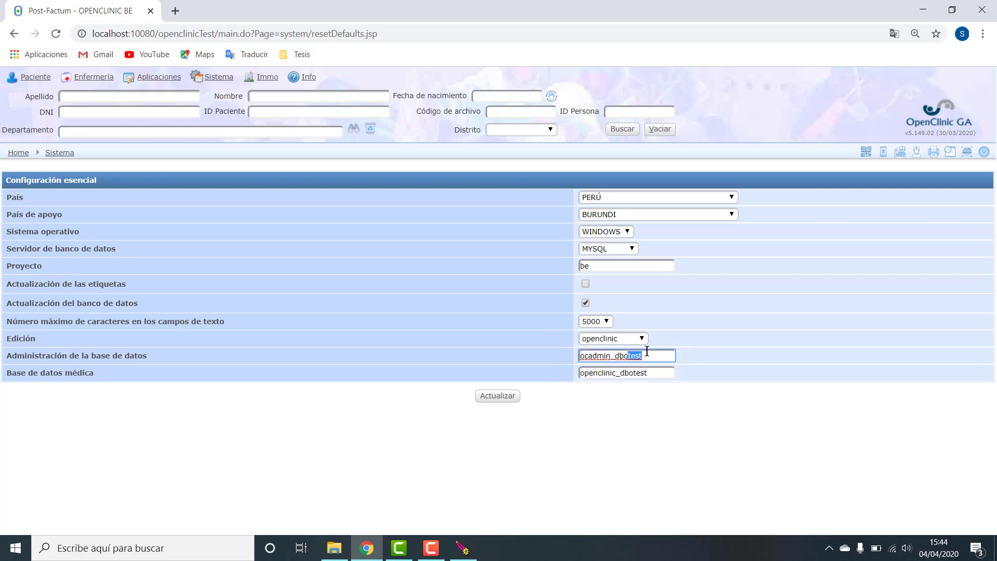
{"action": "left_click", "coordinate": [649, 355]}
- Register and save new patient PACIENTE, HOSPITAL 2, born 04/04/2020, in the test instance
{"action": "mouse_move", "coordinate": [34, 77]}
{"action": "left_click", "coordinate": [32, 96]}
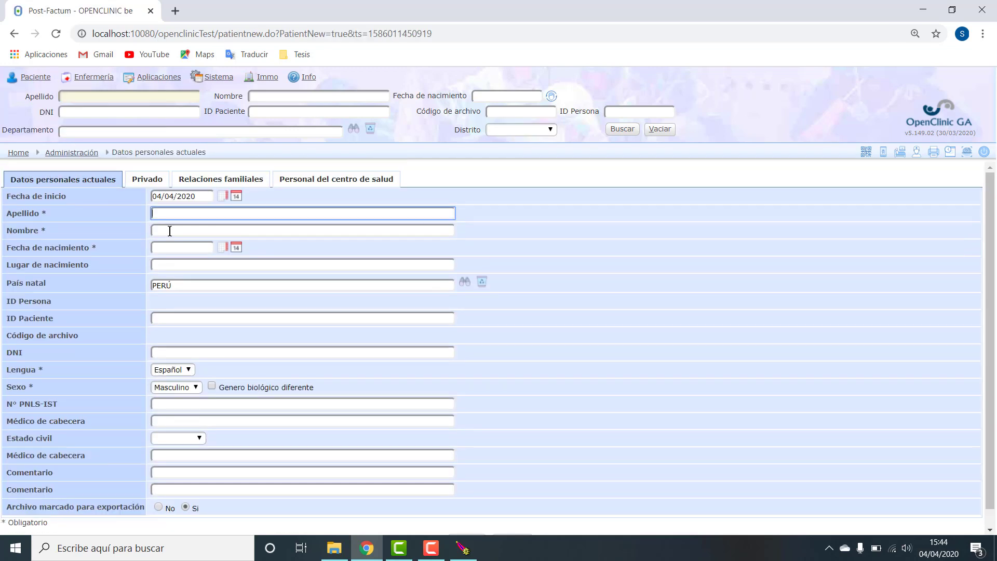
{"action": "type", "text": "PACIENTE"}
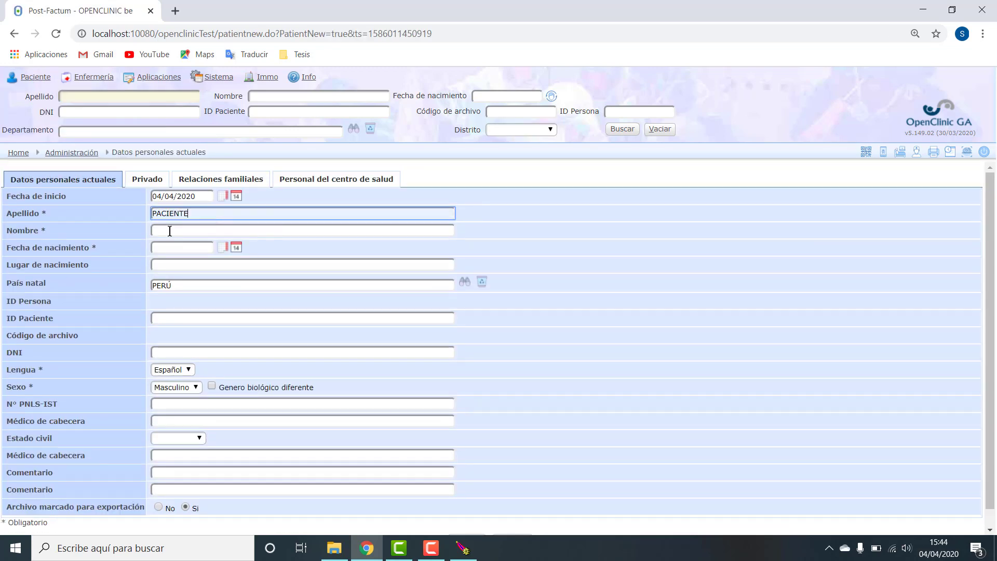
{"action": "left_click", "coordinate": [169, 232]}
{"action": "type", "text": "HOSPITAL 2"}
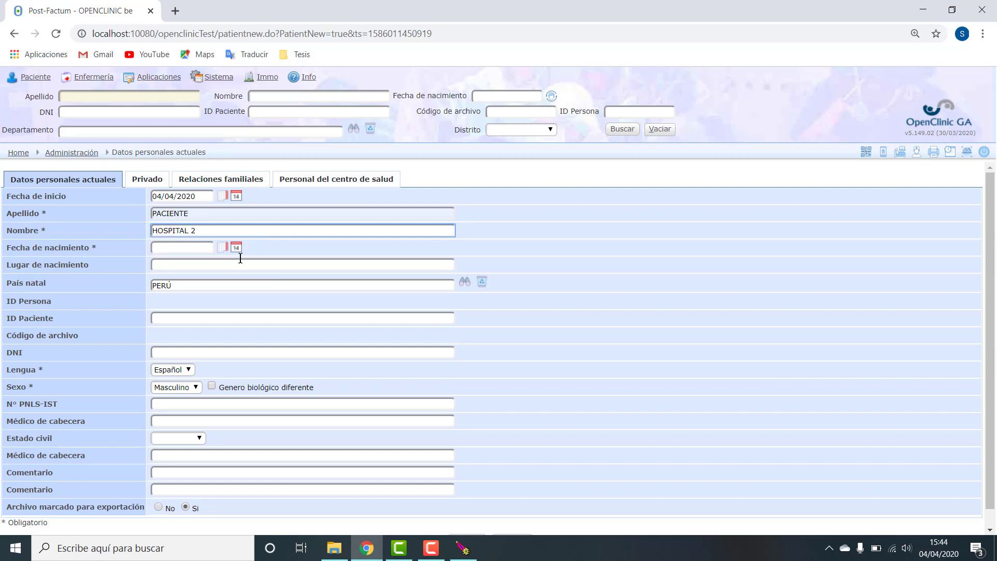
{"action": "left_click", "coordinate": [182, 248]}
{"action": "scroll", "coordinate": [269, 515], "scroll_direction": "down", "scroll_amount": 2}
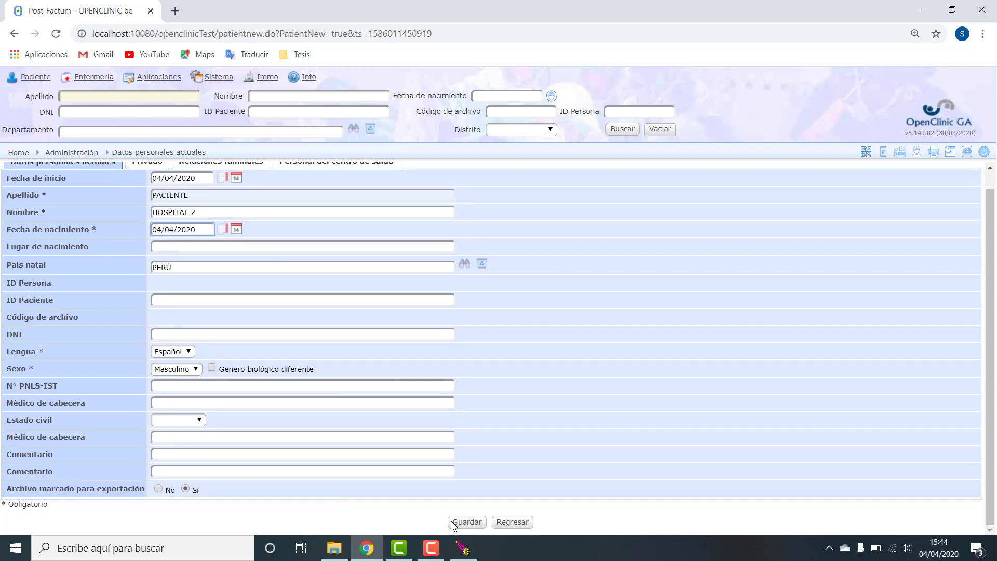
{"action": "left_click", "coordinate": [467, 522]}
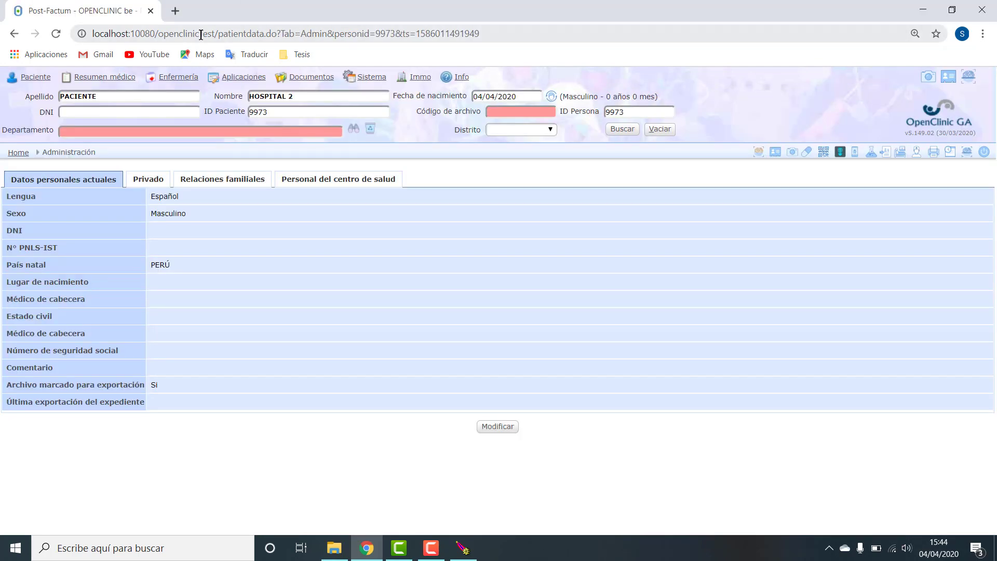
- Change the address to /openclinic/ to load the production login page
{"action": "left_click_drag", "start_coordinate": [199, 33], "coordinate": [544, 31]}
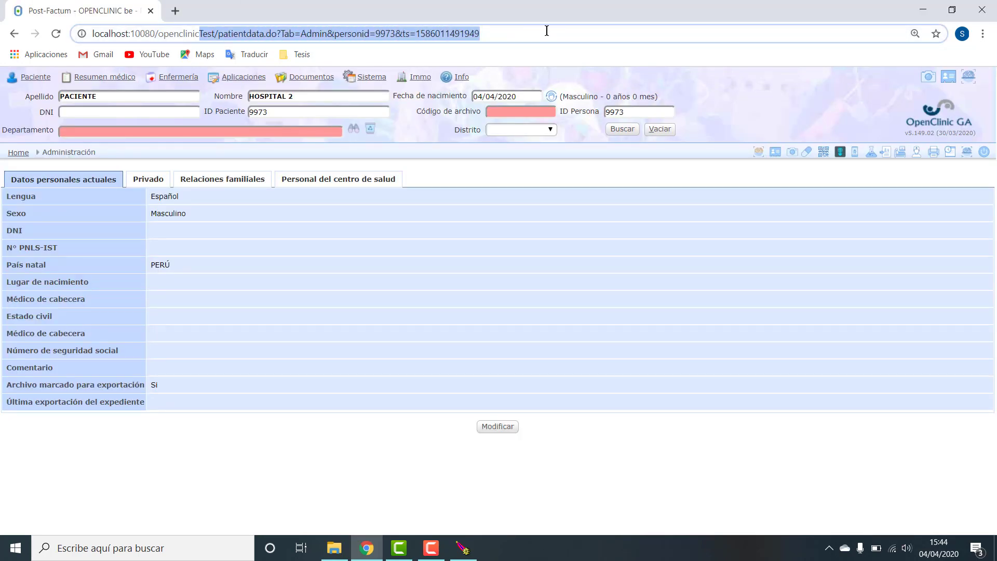
{"action": "type", "text": "/openclinic"}
{"action": "key", "text": "Return"}
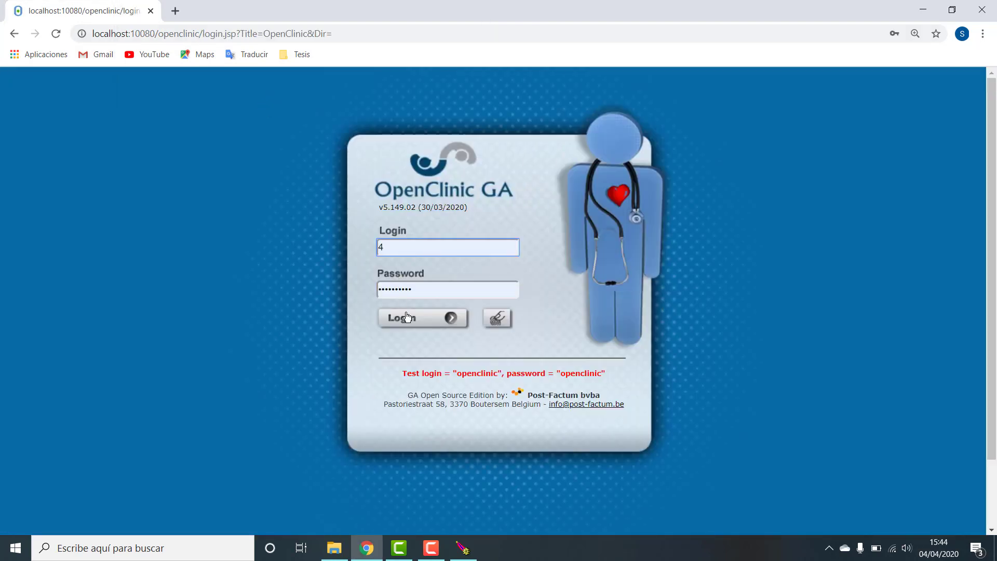
- Log in to production and search Nombre 'HOSPITAL', which finds no patient
{"action": "left_click", "coordinate": [404, 317]}
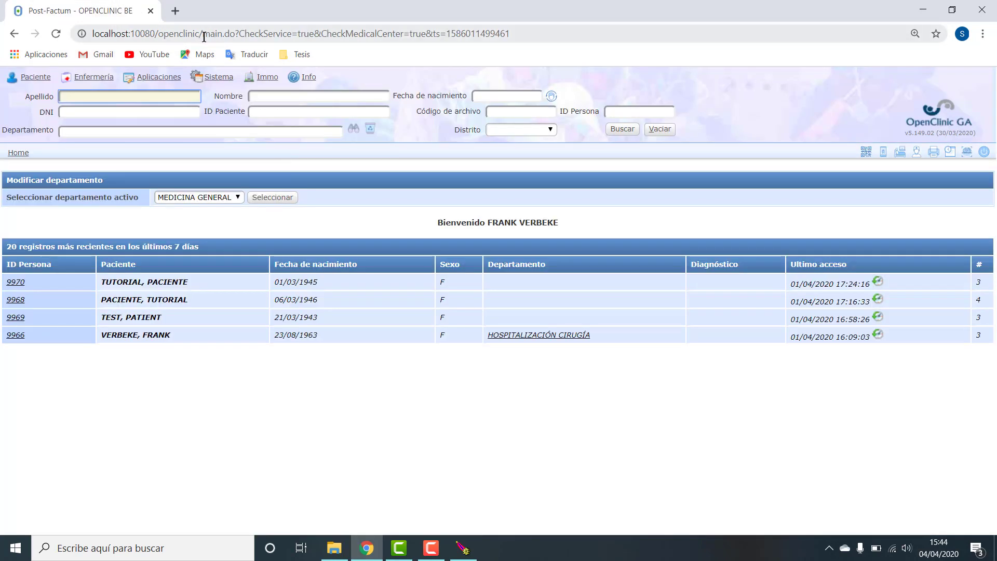
{"action": "left_click_drag", "start_coordinate": [205, 37], "coordinate": [292, 34]}
{"action": "left_click", "coordinate": [282, 100]}
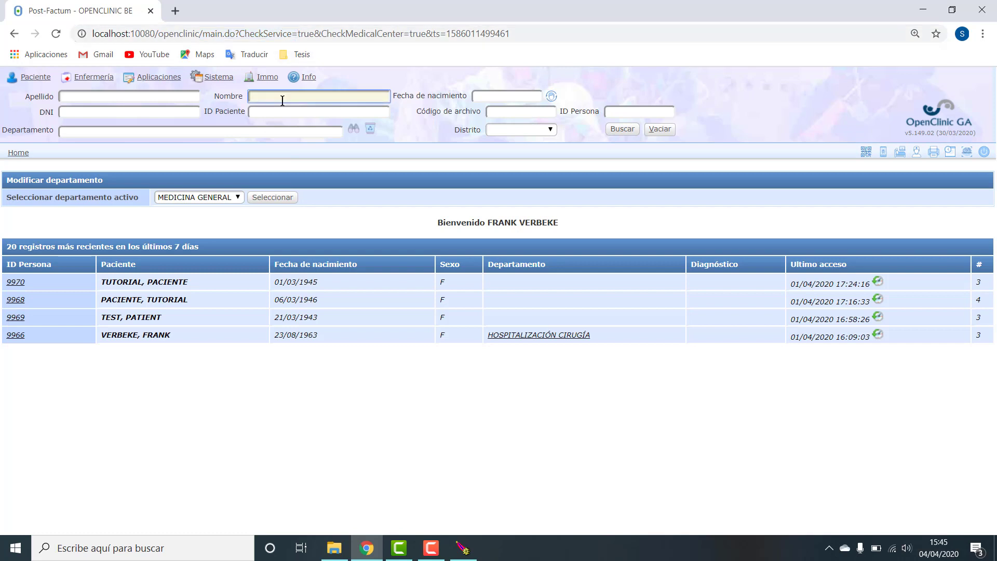
{"action": "type", "text": "HOSPITAL"}
{"action": "key", "text": "Return"}
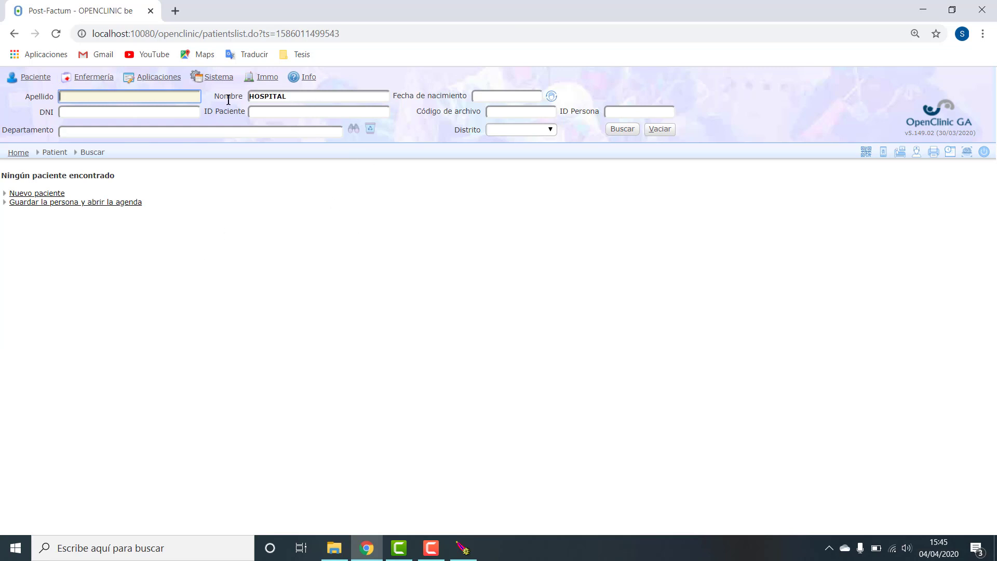
- Switch to openclinicTest, log in, search 'HOSP', and open patient PACIENTE, HOSPITAL 2
{"action": "left_click_drag", "start_coordinate": [200, 33], "coordinate": [267, 34]}
{"action": "left_click_drag", "start_coordinate": [362, 33], "coordinate": [489, 33]}
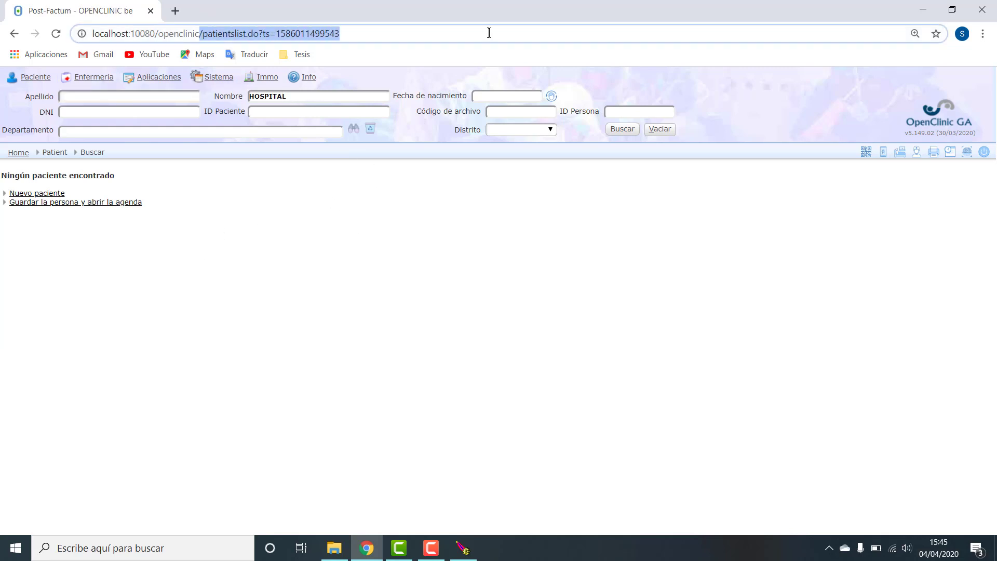
{"action": "type", "text": "Test"}
{"action": "key", "text": "Return"}
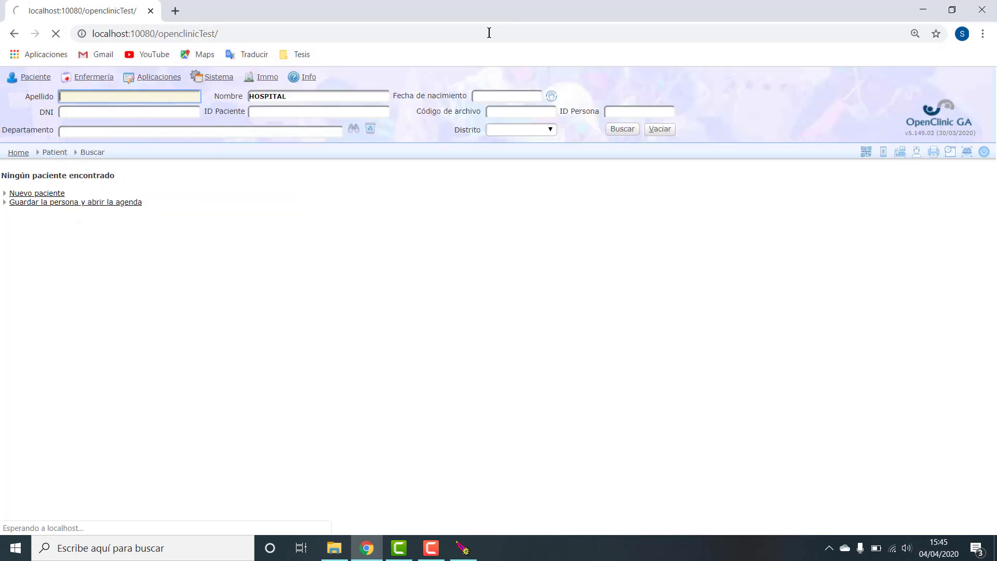
{"action": "left_click", "coordinate": [425, 323]}
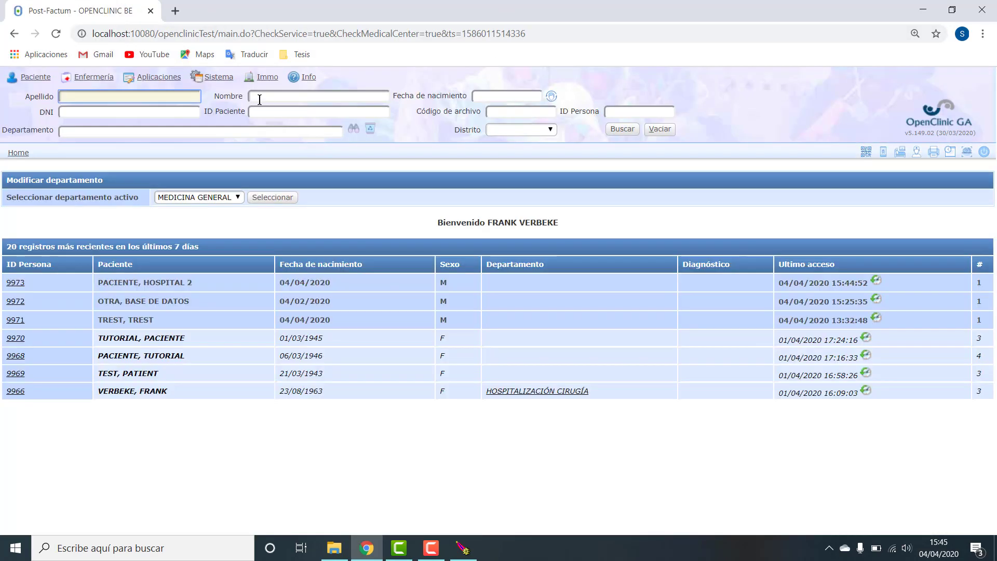
{"action": "left_click", "coordinate": [274, 96]}
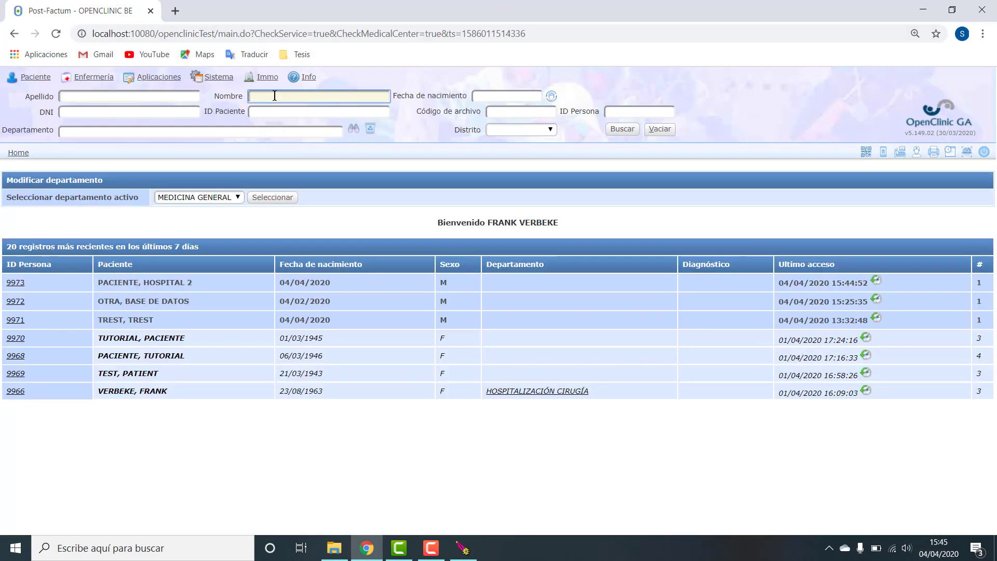
{"action": "type", "text": "HOSP"}
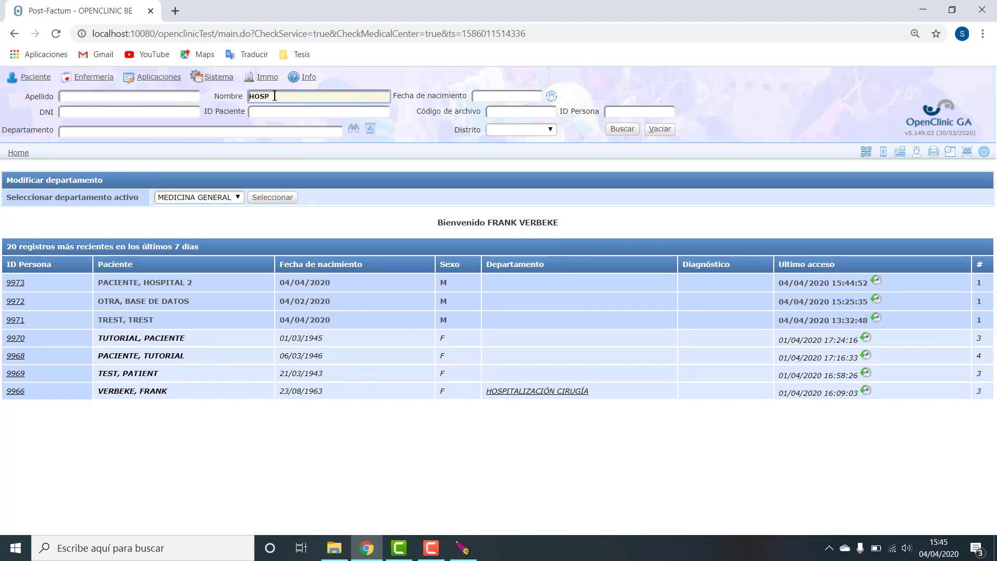
{"action": "left_click", "coordinate": [282, 113]}
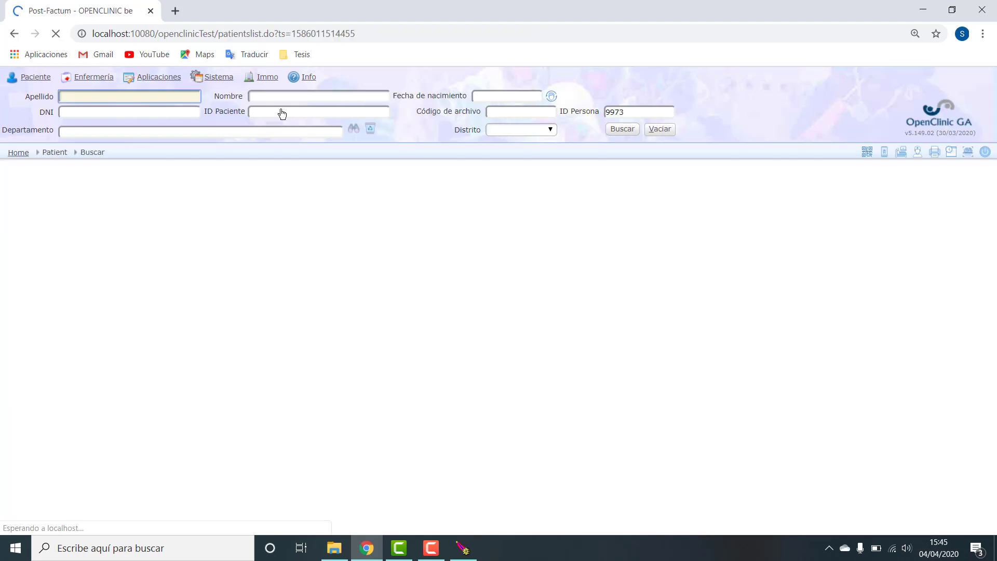